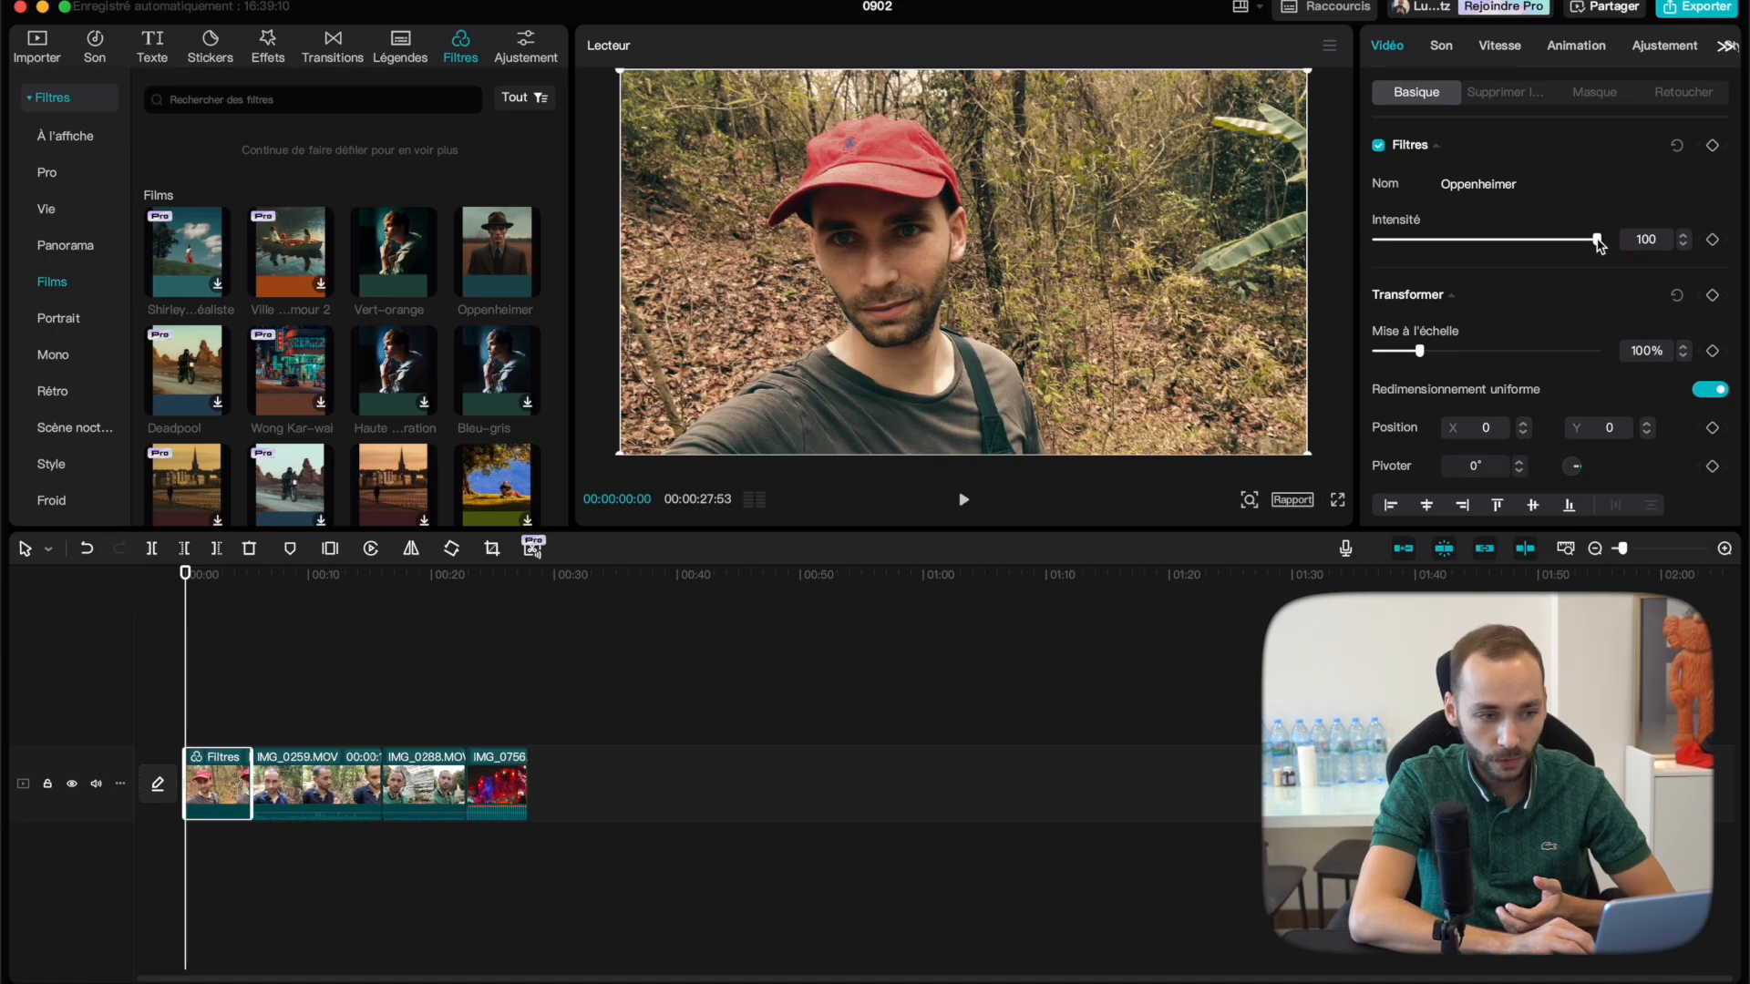
Set the Oppenheimer filter's intensity to 30 on the first clip and browse the Rétro filter category.
{"action": "left_click_drag", "start_coordinate": [1596, 241], "coordinate": [1451, 233]}
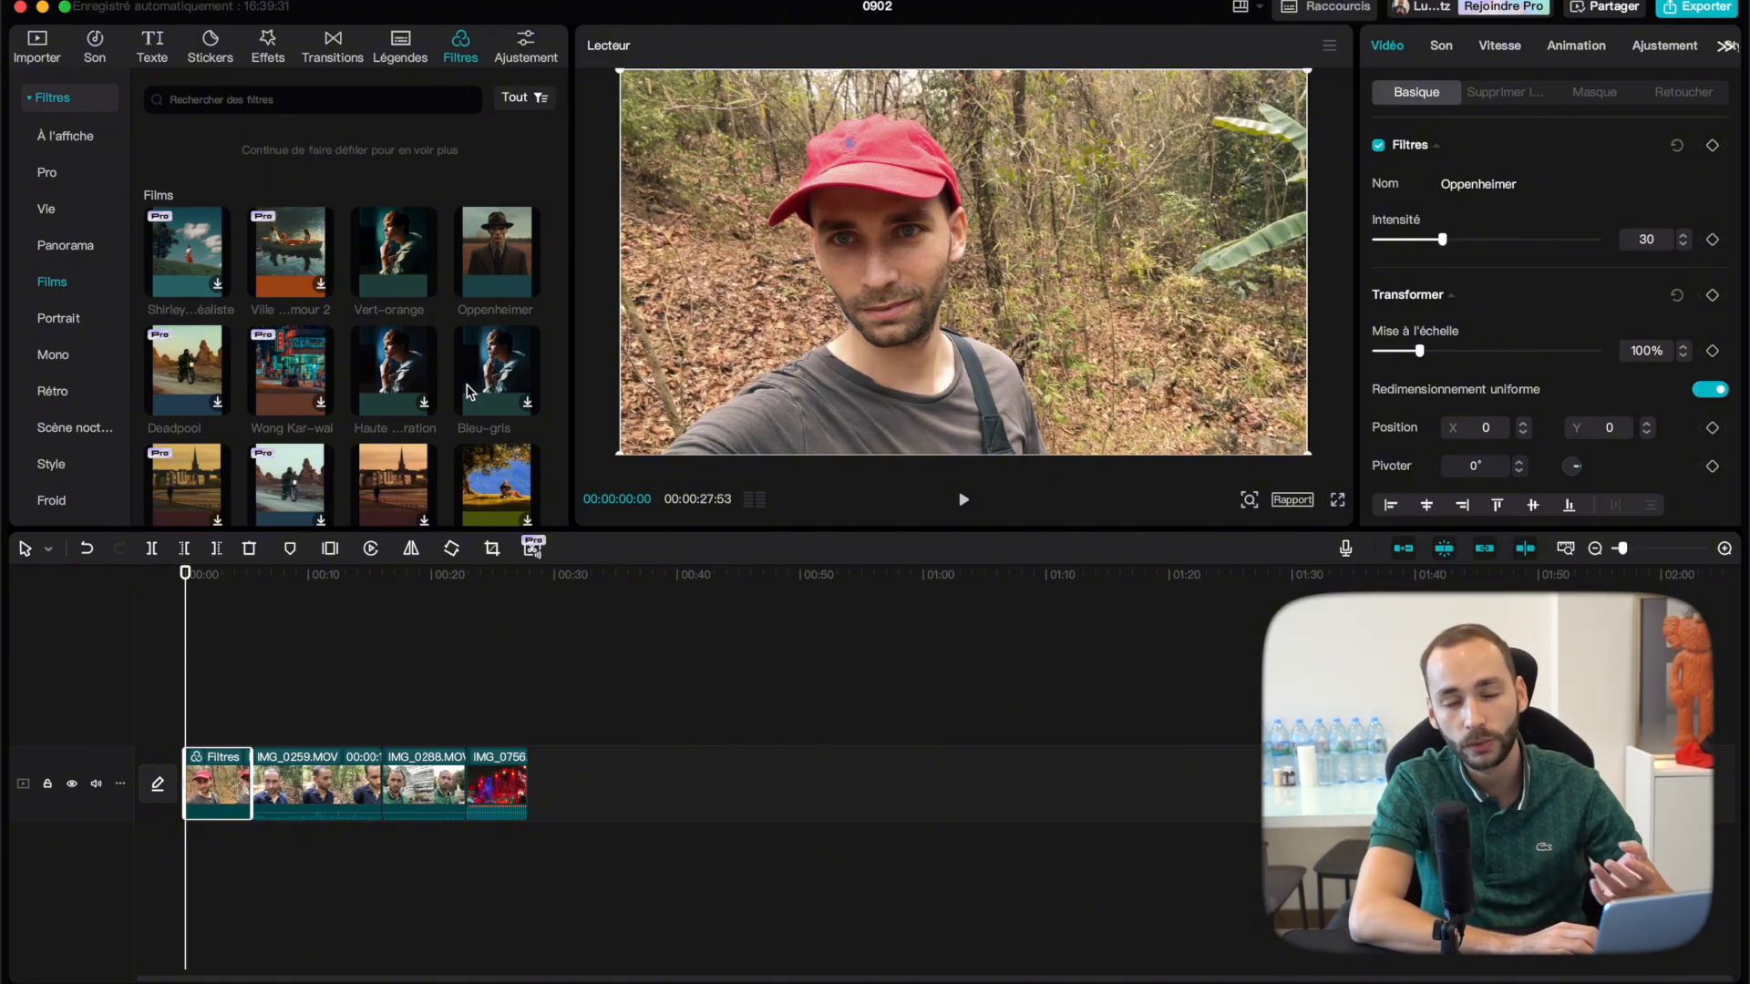
{"action": "scroll", "coordinate": [467, 390], "scroll_direction": "down", "scroll_amount": 2}
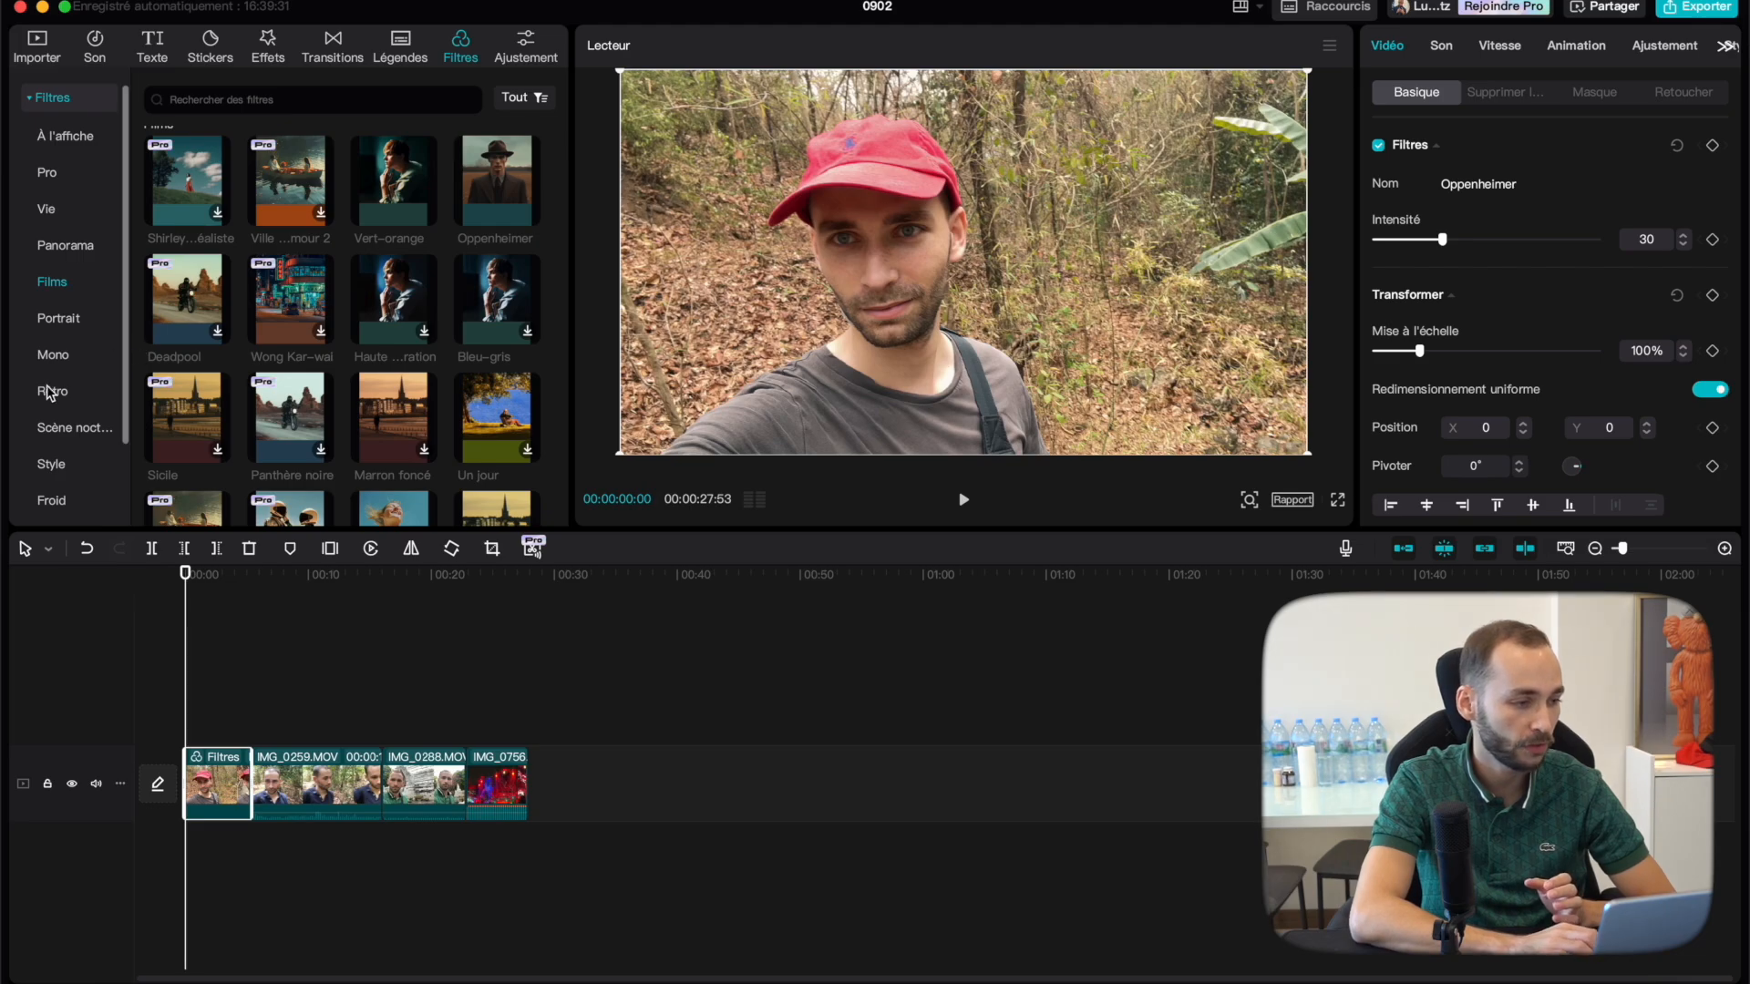
{"action": "scroll", "coordinate": [52, 394], "scroll_direction": "down", "scroll_amount": 2}
{"action": "left_click", "coordinate": [52, 316]}
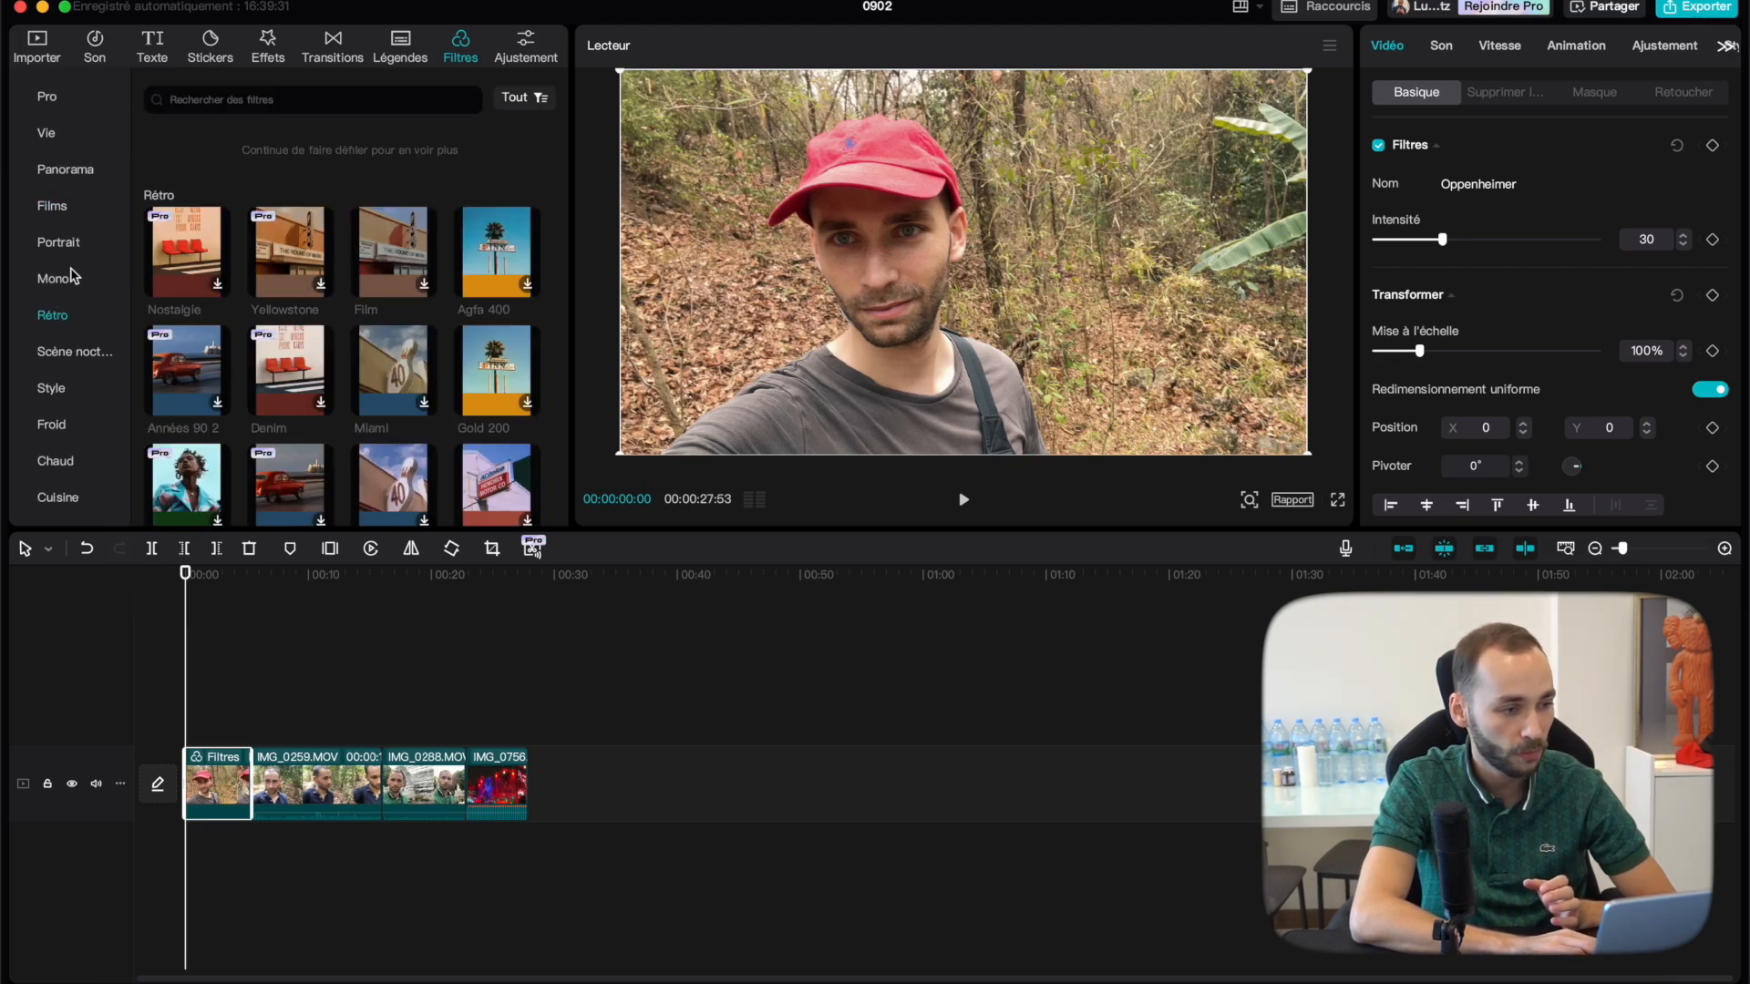
{"action": "scroll", "coordinate": [73, 275], "scroll_direction": "up", "scroll_amount": 2}
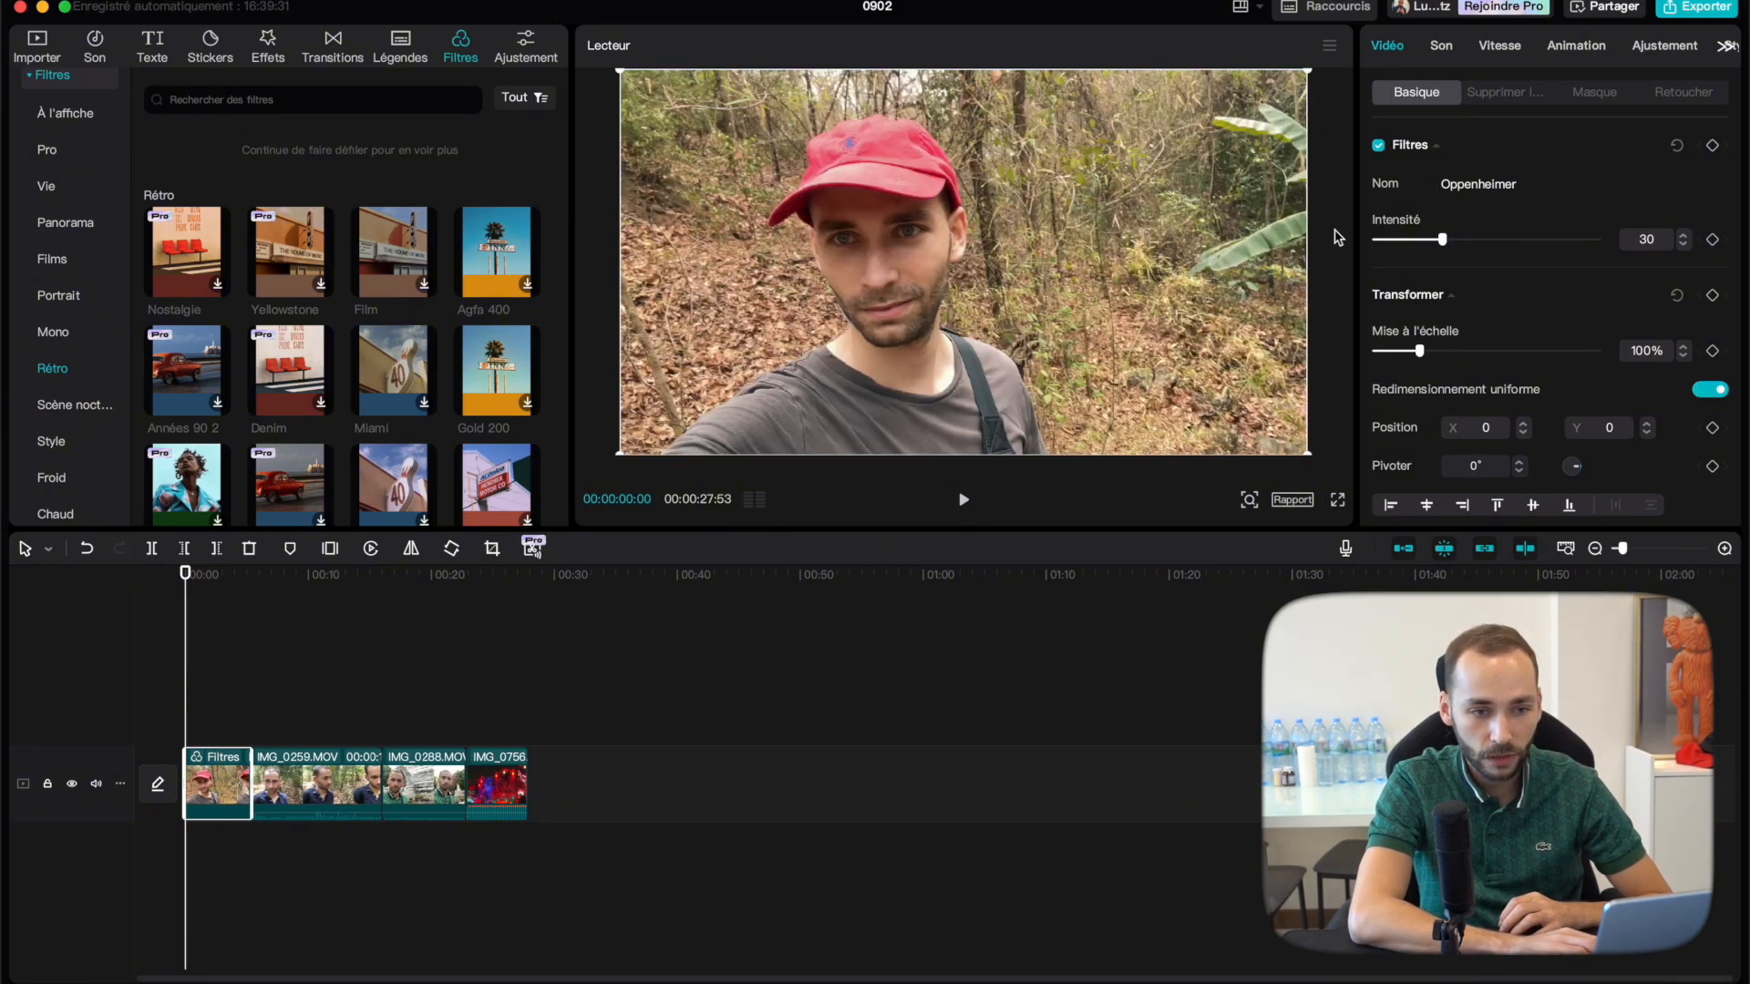
Try the basic temperature adjustment on the first clip and set its saturation to 15.
{"action": "left_click", "coordinate": [1652, 53]}
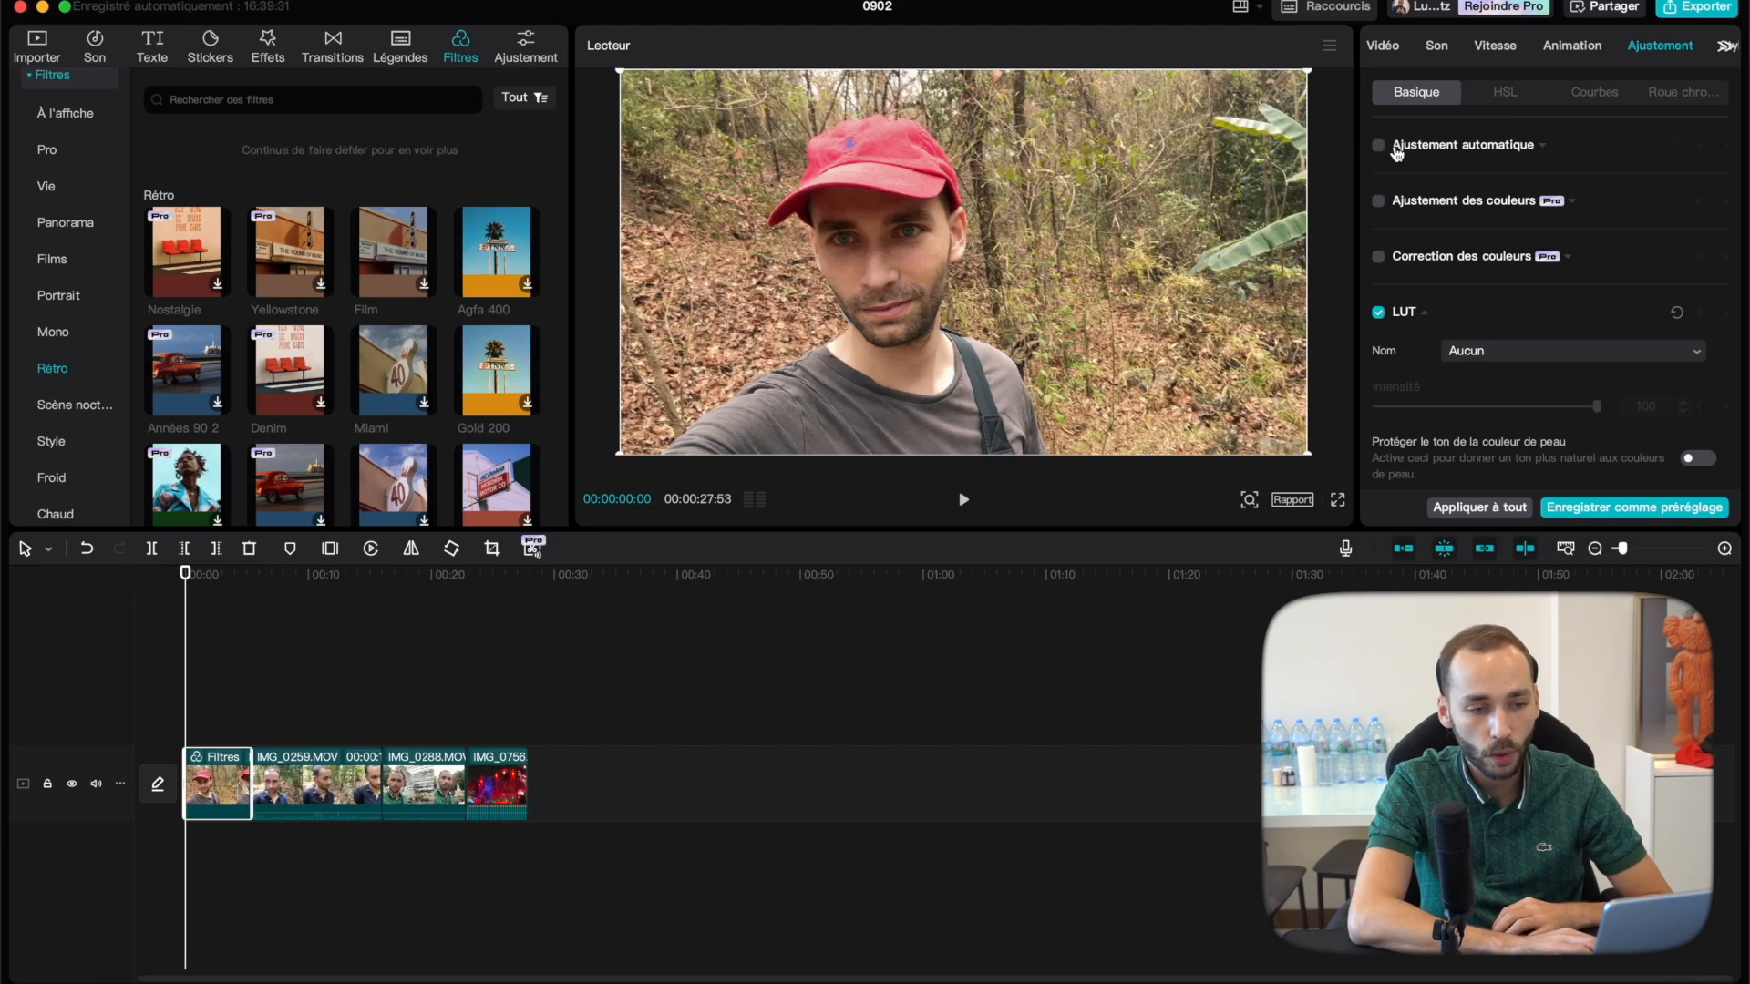
{"action": "scroll", "coordinate": [1497, 162], "scroll_direction": "down", "scroll_amount": 7}
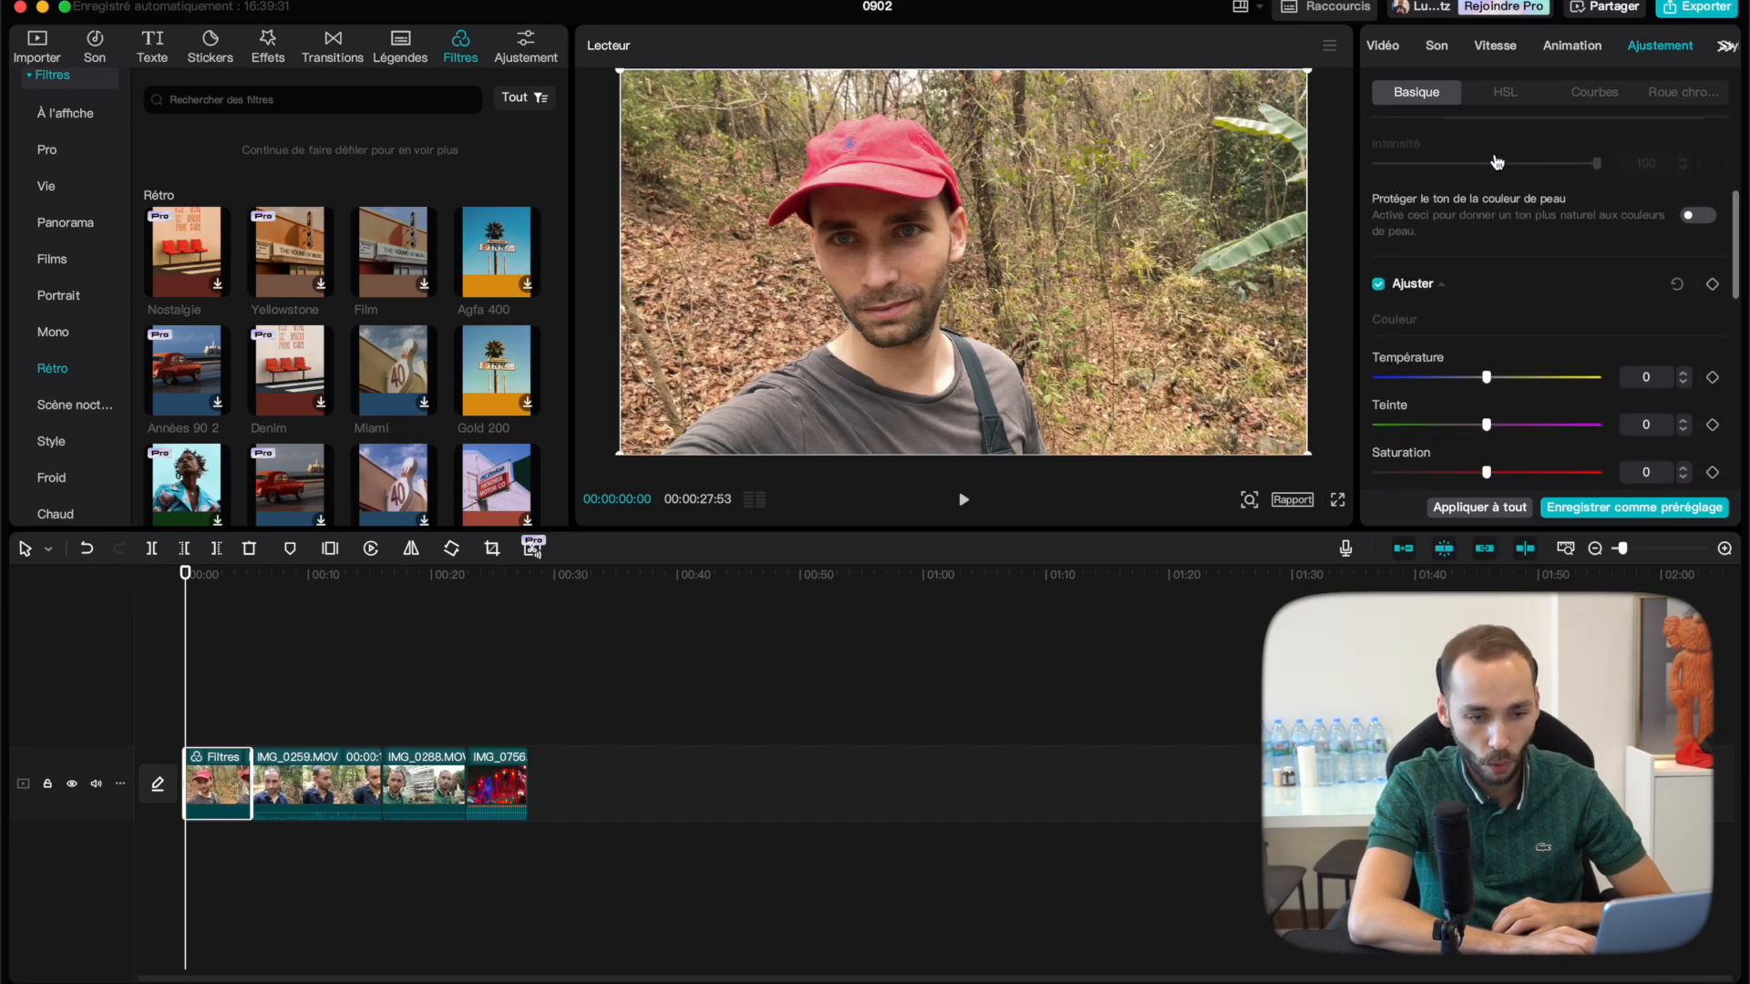
{"action": "scroll", "coordinate": [1498, 162], "scroll_direction": "down", "scroll_amount": 1}
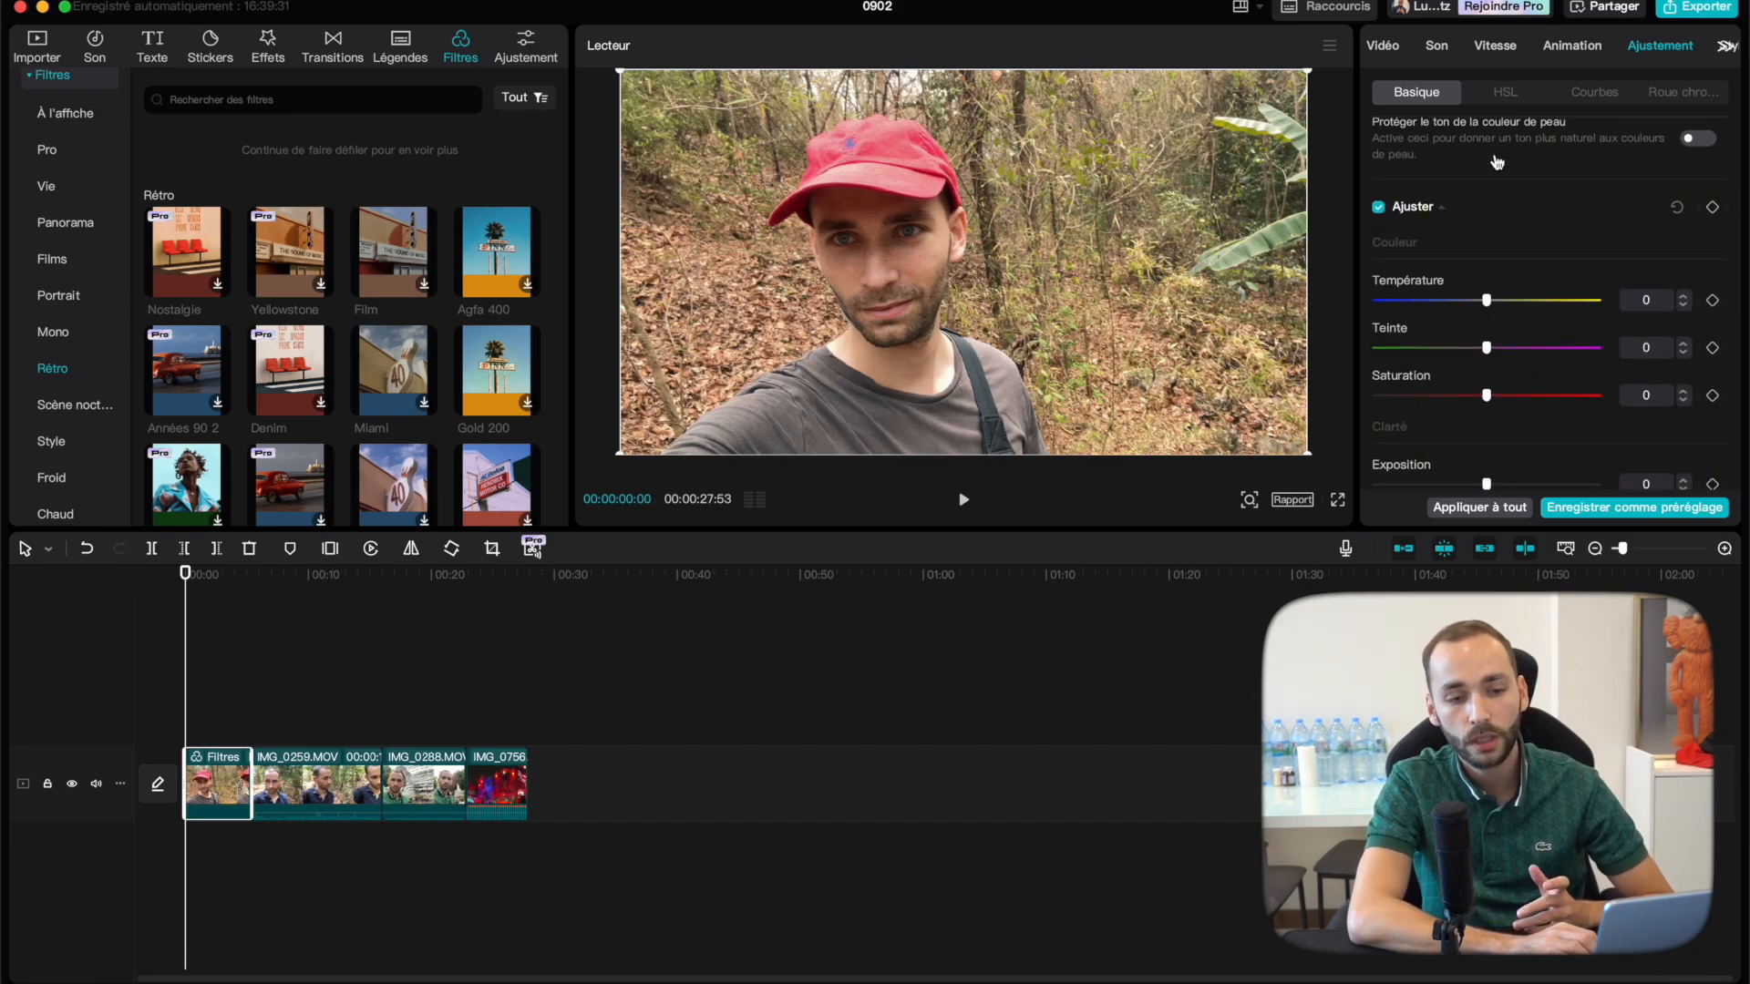
{"action": "scroll", "coordinate": [1495, 162], "scroll_direction": "down", "scroll_amount": 2}
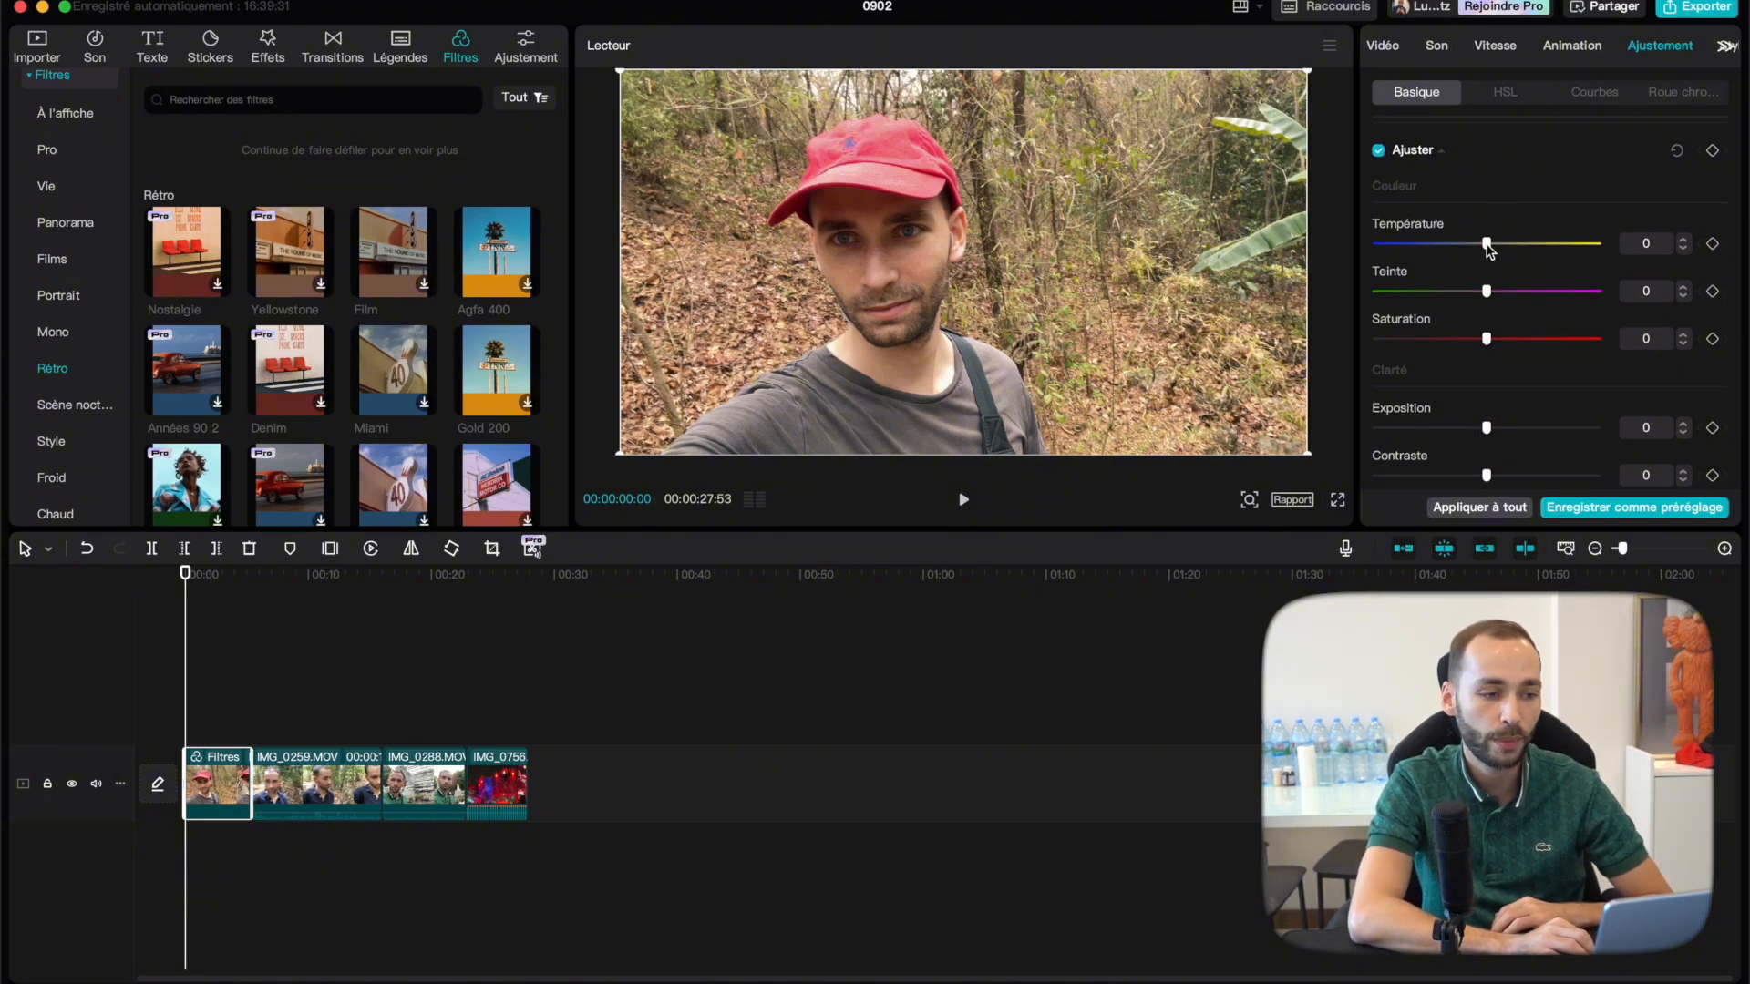
{"action": "left_click_drag", "start_coordinate": [1486, 244], "coordinate": [1488, 298]}
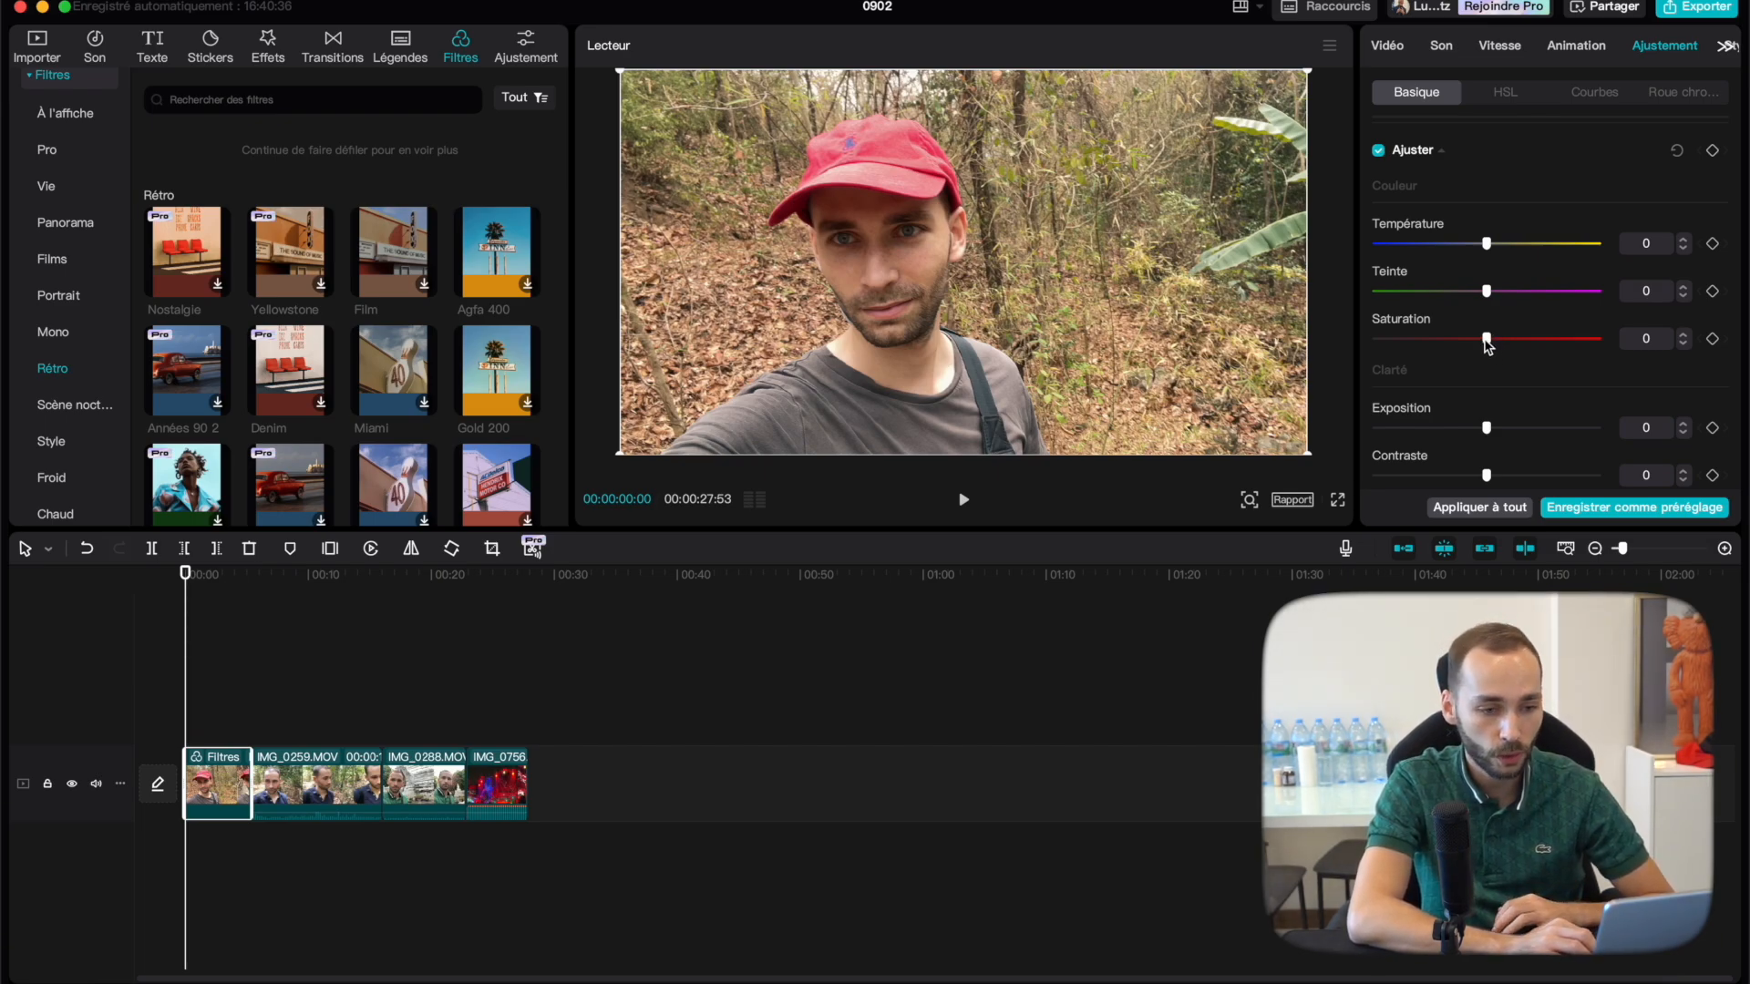
{"action": "left_click_drag", "start_coordinate": [1486, 340], "coordinate": [1529, 335]}
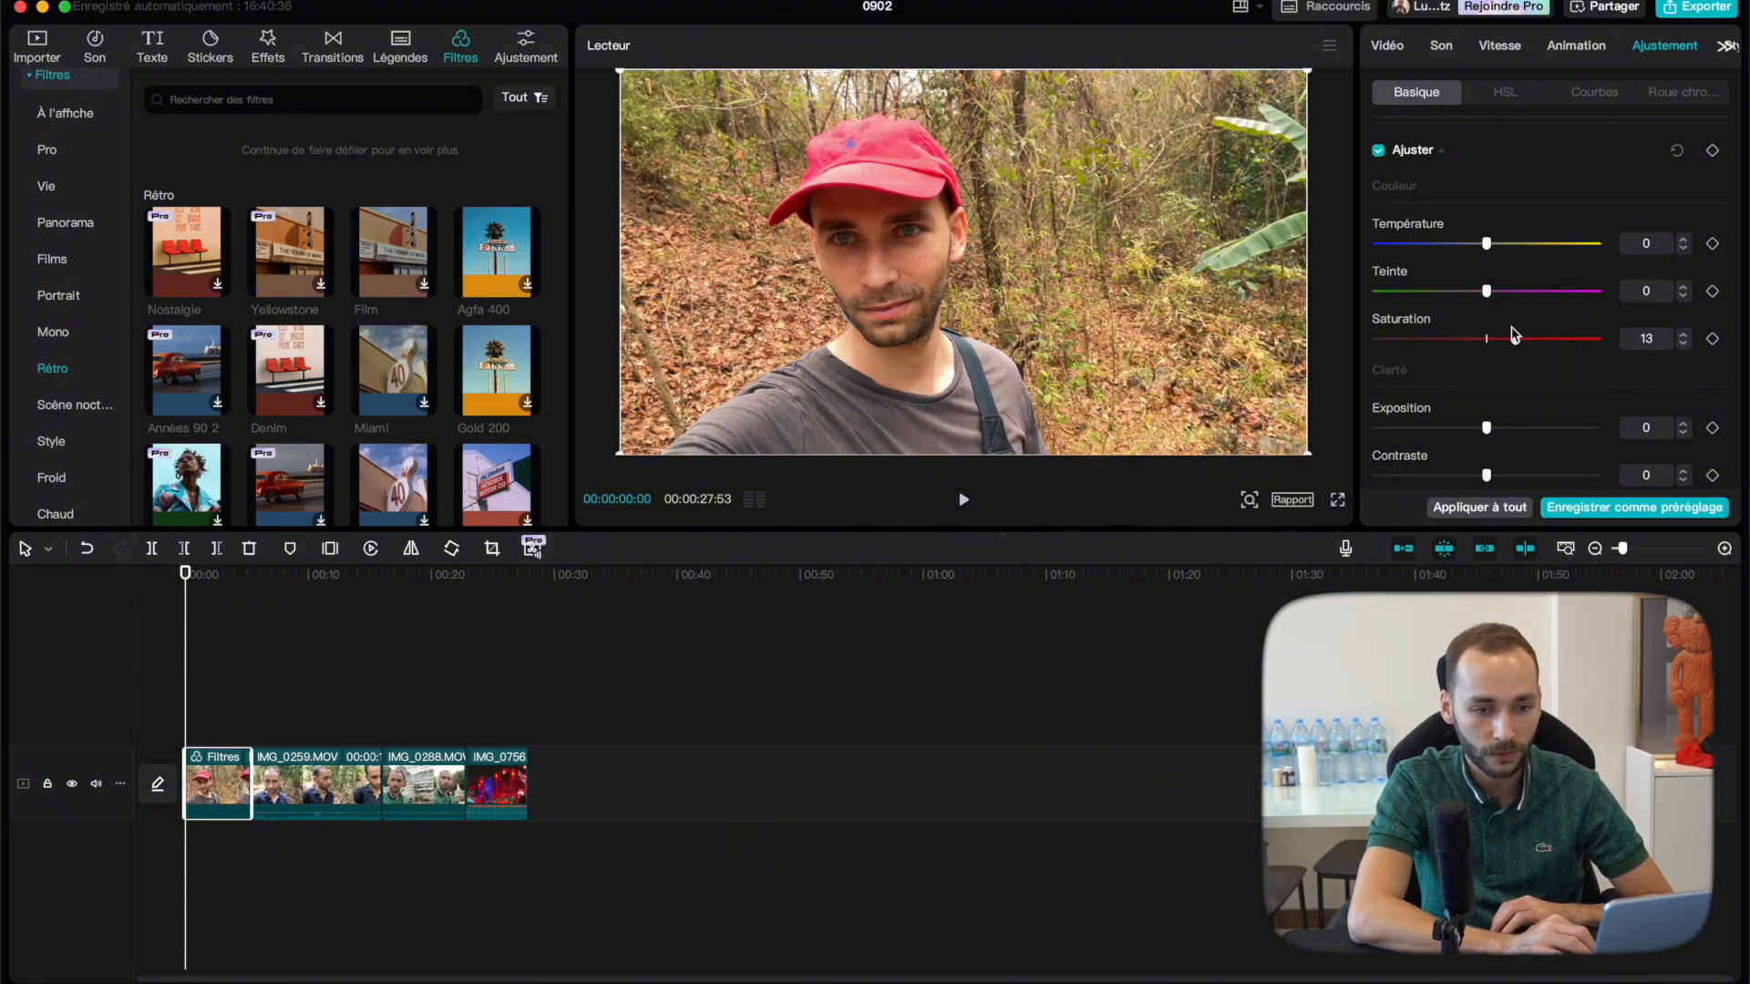
Set the first clip's contrast (Contraste) to -7 and its highlights (Mettre en évidence) to 14.
{"action": "scroll", "coordinate": [1519, 335], "scroll_direction": "down", "scroll_amount": 2}
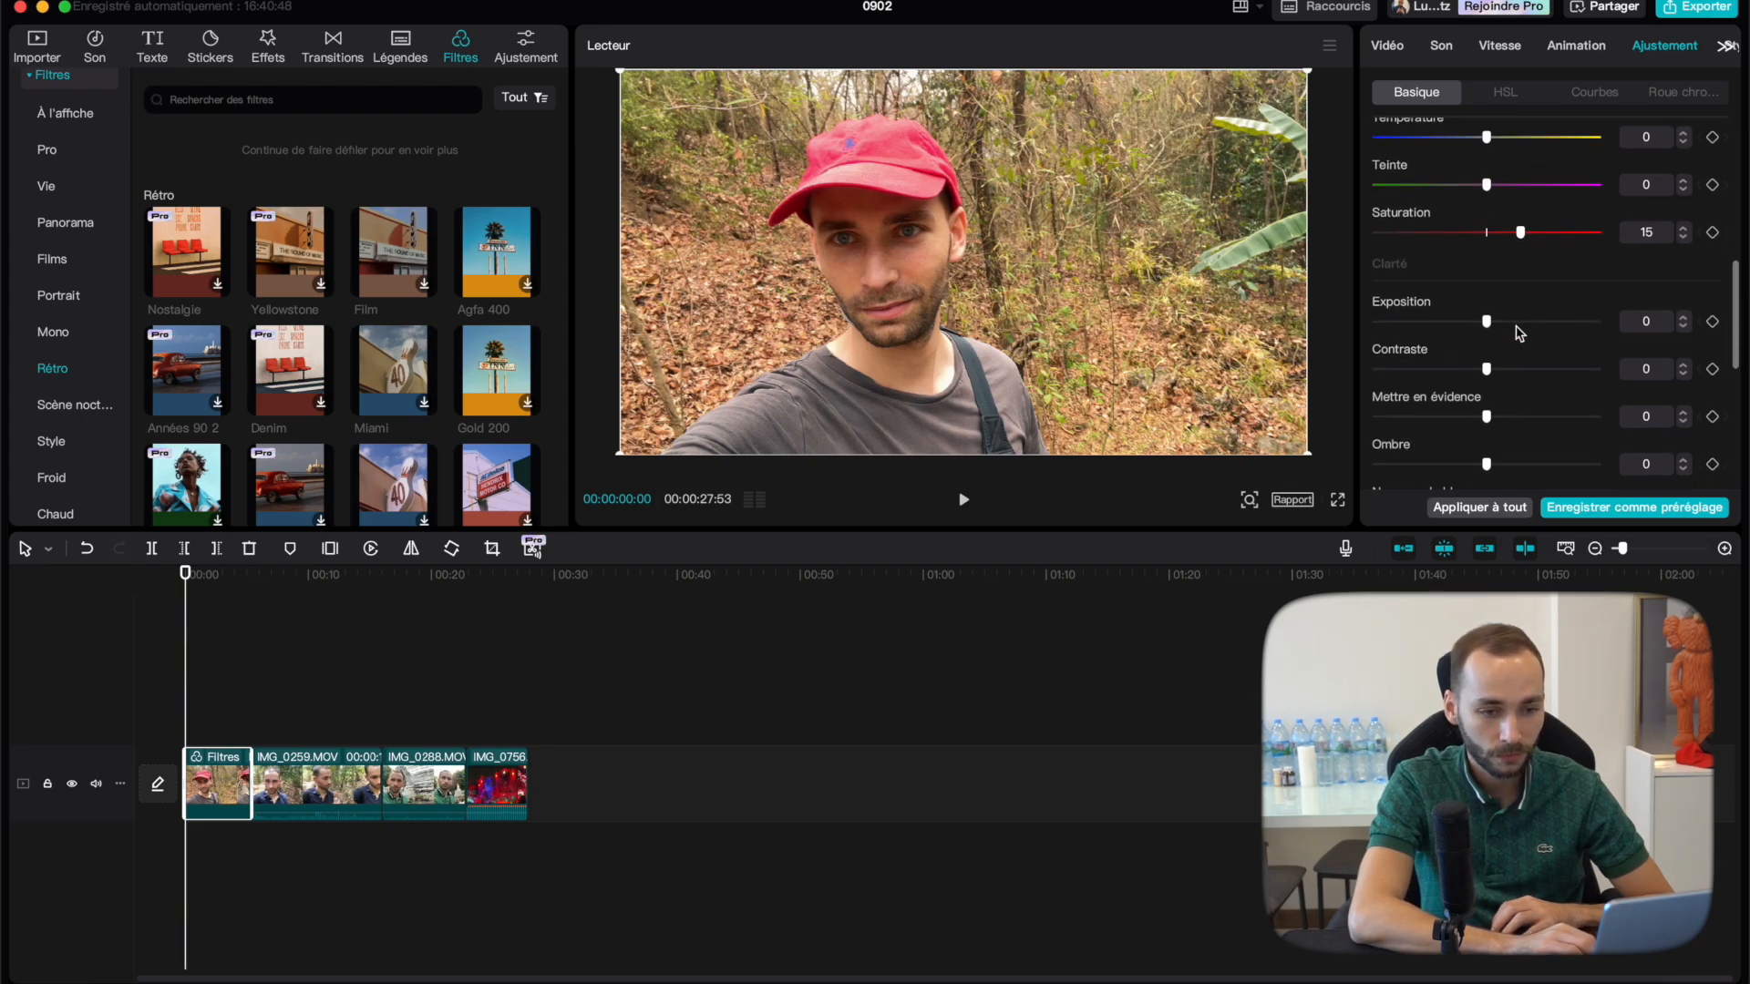
{"action": "mouse_move", "coordinate": [1487, 326]}
{"action": "left_mouse_down"}
{"action": "mouse_move", "coordinate": [1513, 326]}
{"action": "mouse_move", "coordinate": [1486, 326]}
{"action": "left_mouse_up"}
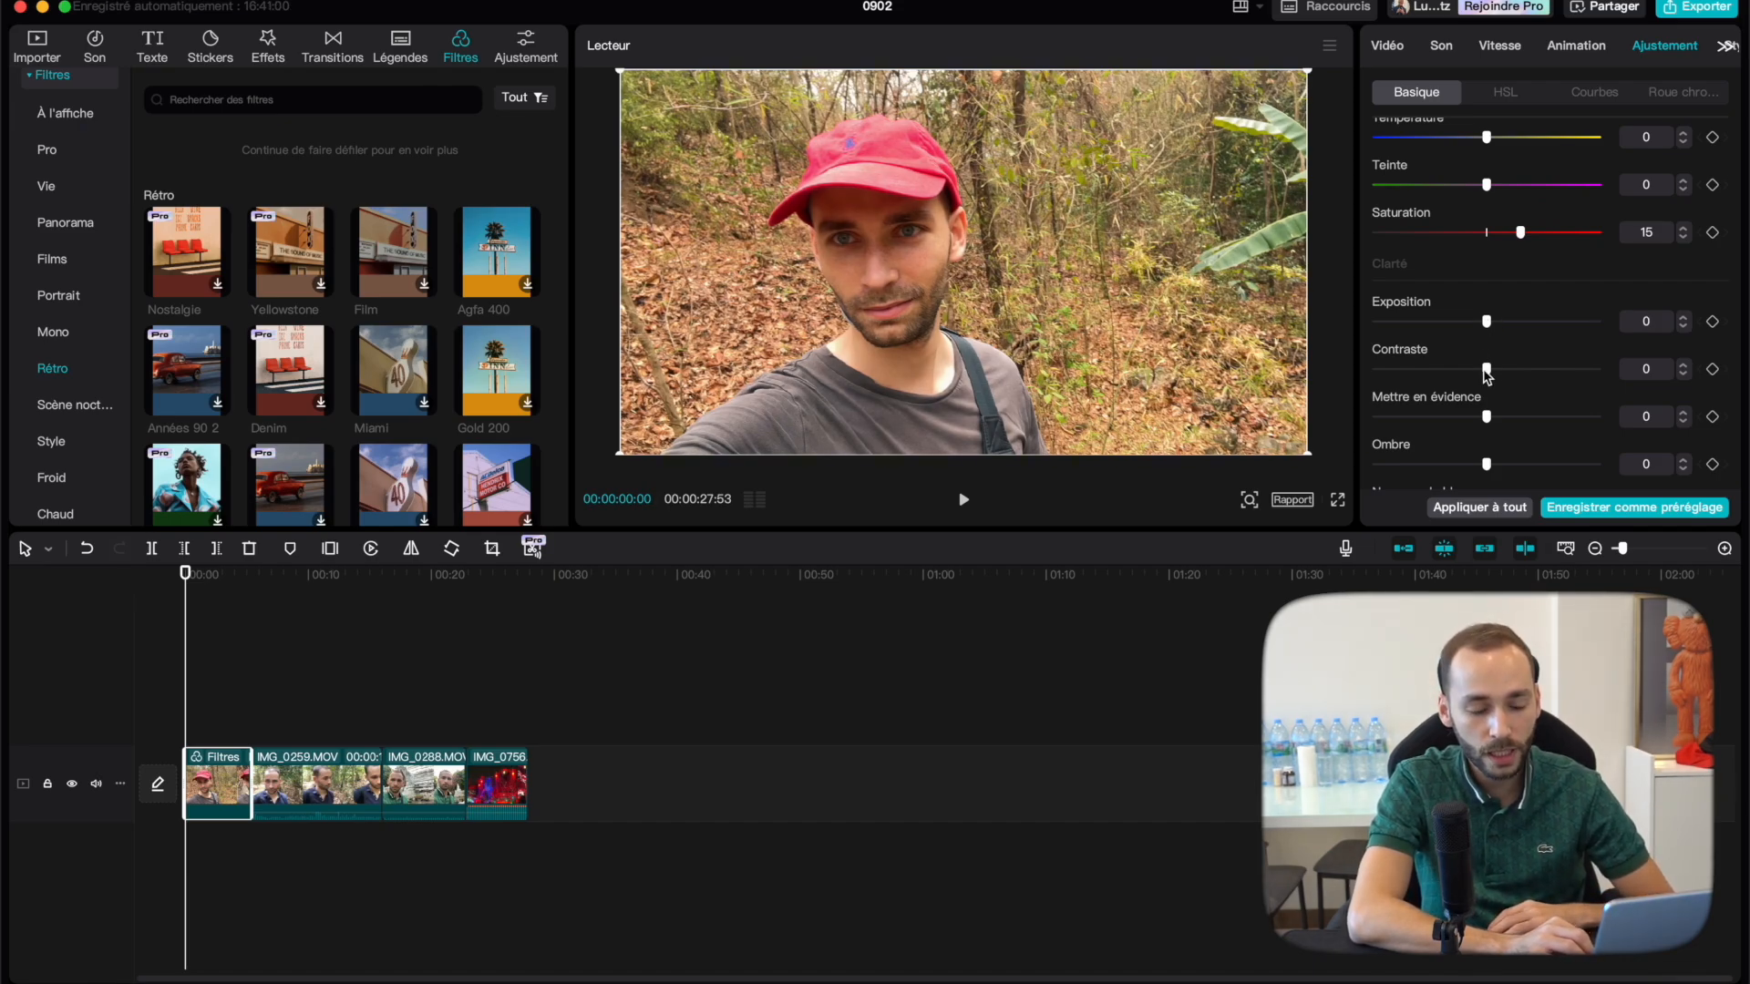
{"action": "mouse_move", "coordinate": [1486, 373]}
{"action": "left_mouse_down"}
{"action": "mouse_move", "coordinate": [1436, 371]}
{"action": "mouse_move", "coordinate": [1519, 368]}
{"action": "mouse_move", "coordinate": [1470, 373]}
{"action": "left_mouse_up"}
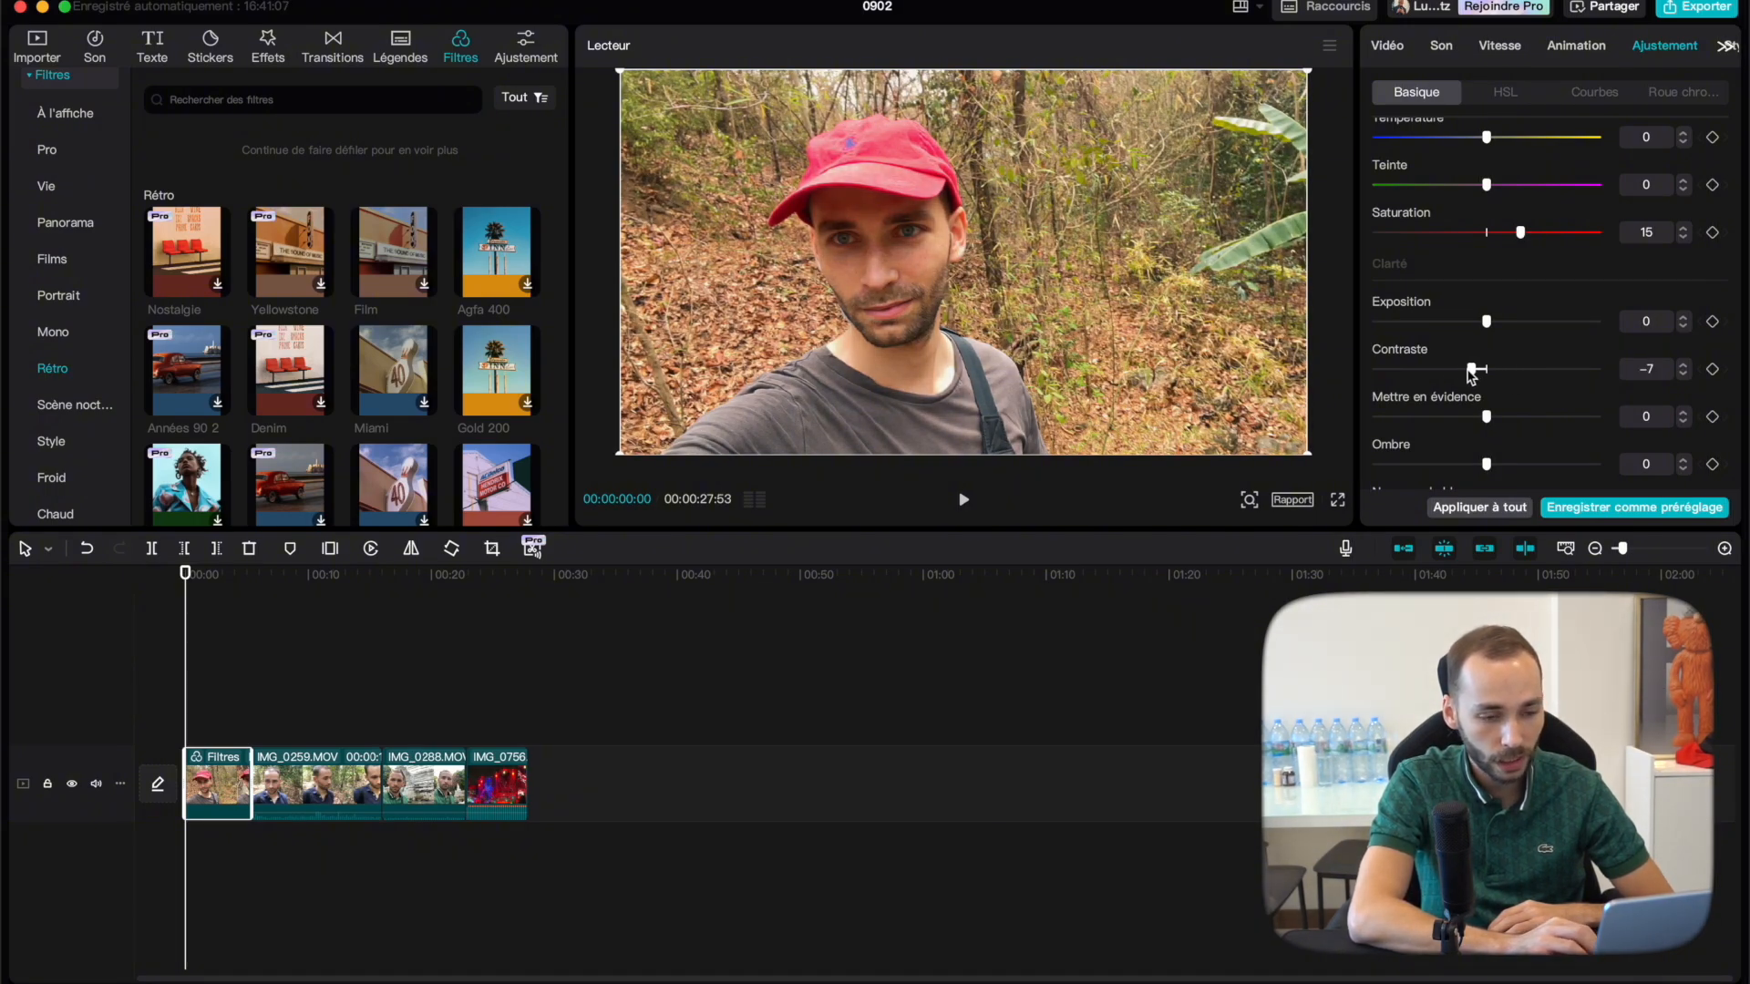
{"action": "scroll", "coordinate": [1471, 374], "scroll_direction": "down", "scroll_amount": 2}
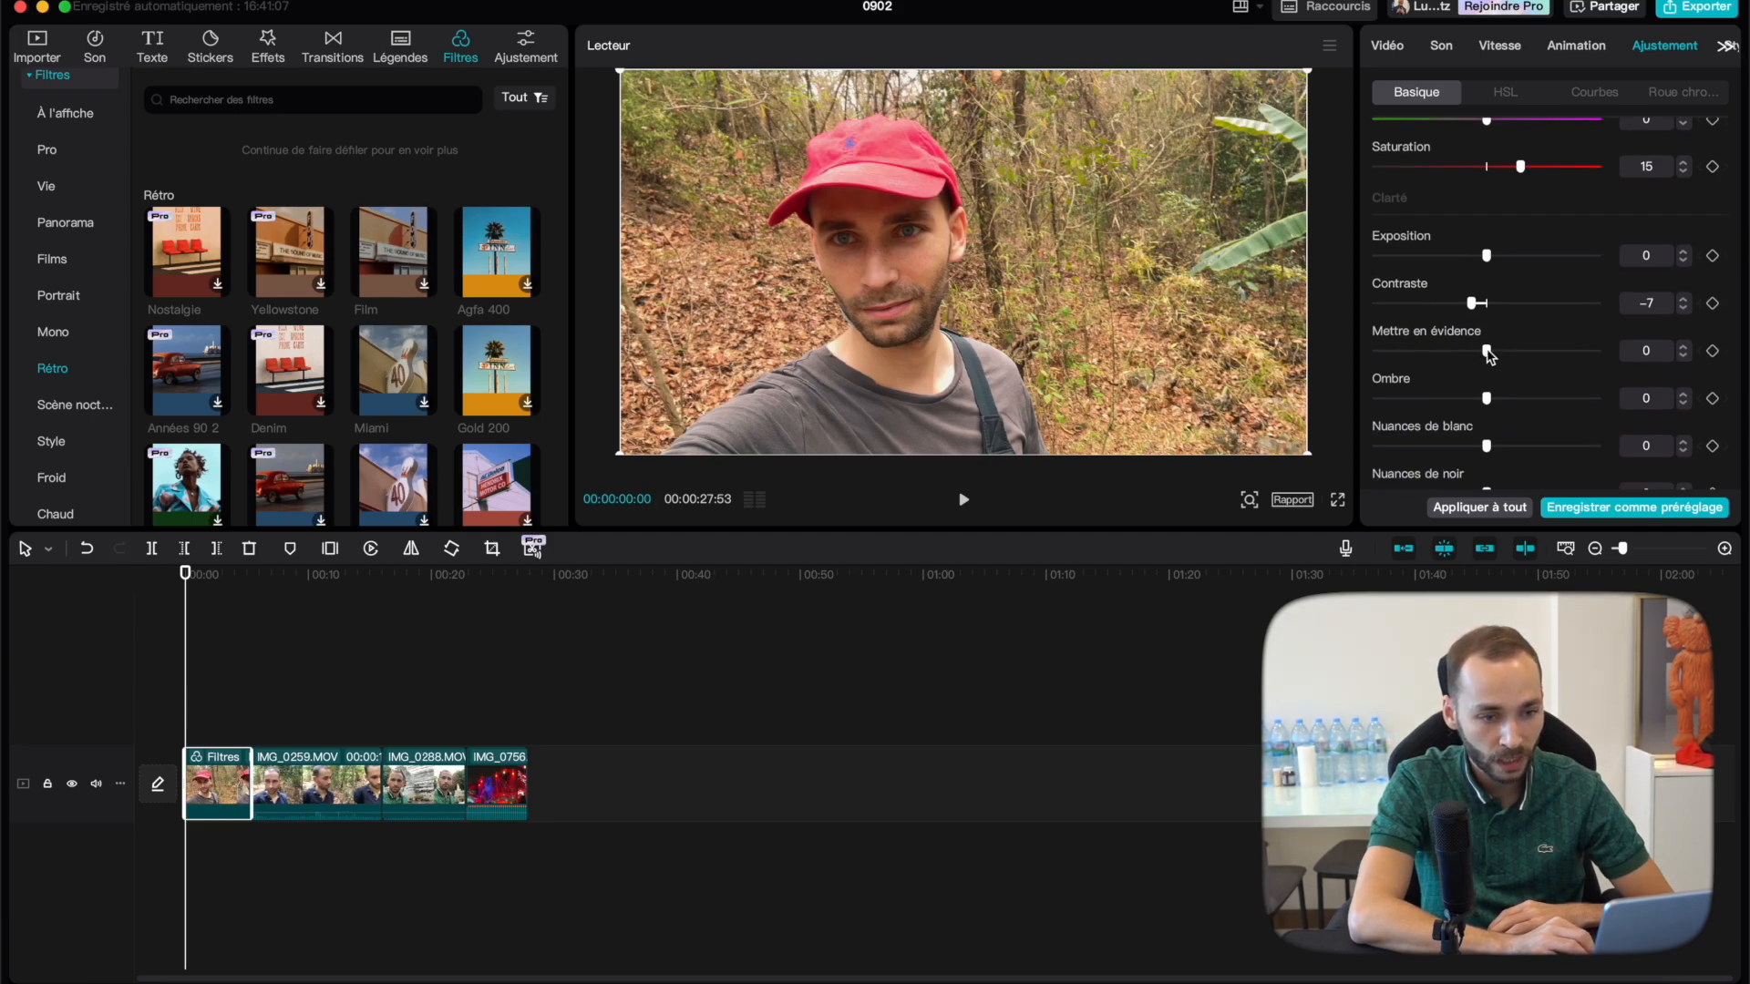
{"action": "left_click_drag", "start_coordinate": [1487, 351], "coordinate": [1485, 398]}
Set the first clip's sharpening (Affiner) to 59 and its Clarté effect to 8.
{"action": "scroll", "coordinate": [1484, 406], "scroll_direction": "down", "scroll_amount": 3}
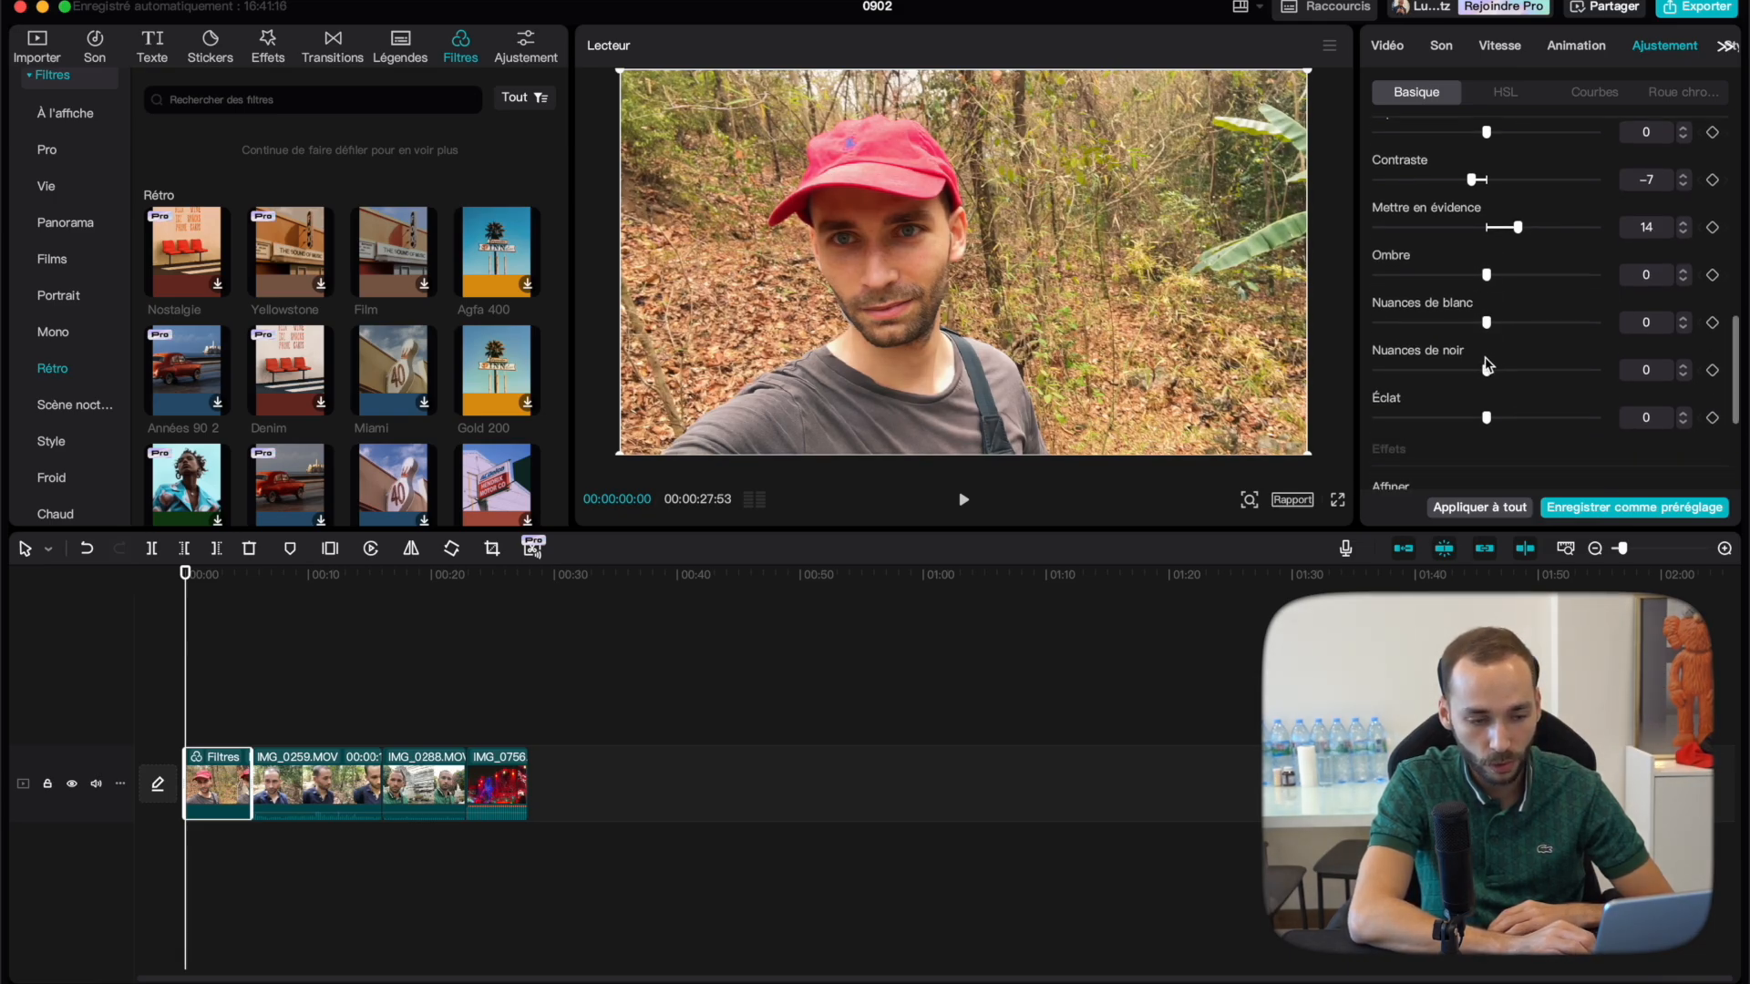
{"action": "scroll", "coordinate": [1483, 405], "scroll_direction": "down", "scroll_amount": 2}
{"action": "left_click_drag", "start_coordinate": [1486, 331], "coordinate": [1491, 335]}
{"action": "scroll", "coordinate": [1478, 385], "scroll_direction": "down", "scroll_amount": 3}
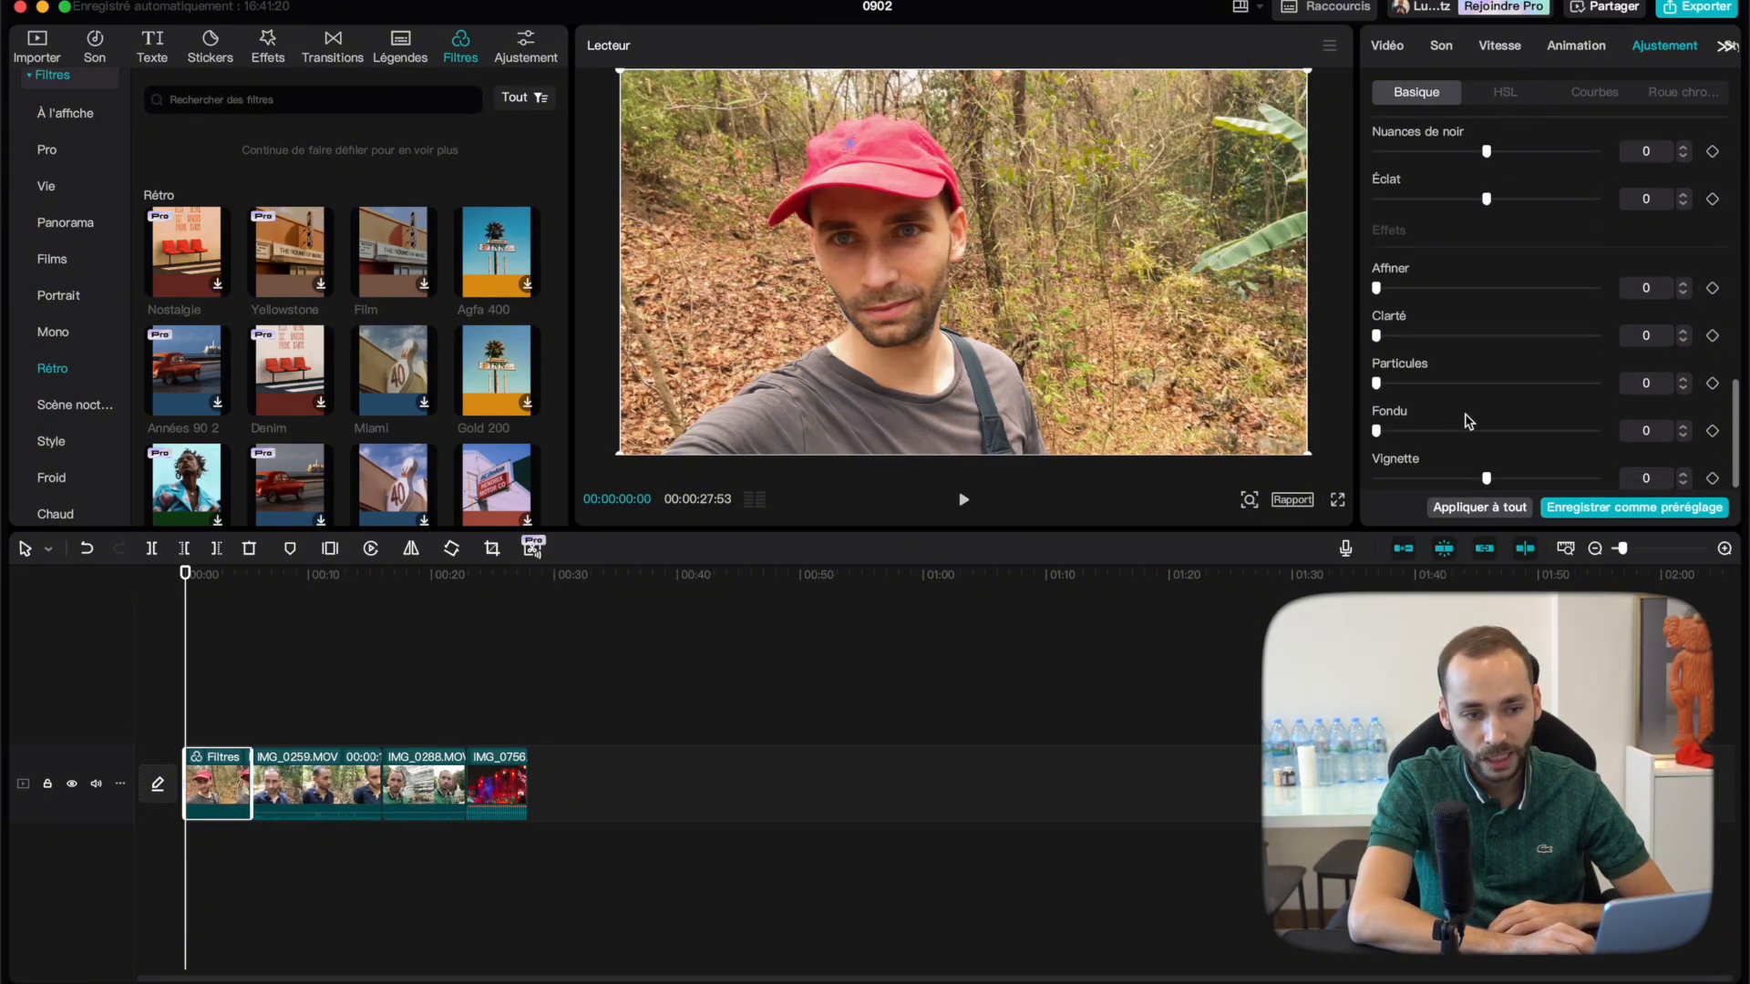
{"action": "left_click_drag", "start_coordinate": [1376, 288], "coordinate": [1513, 291]}
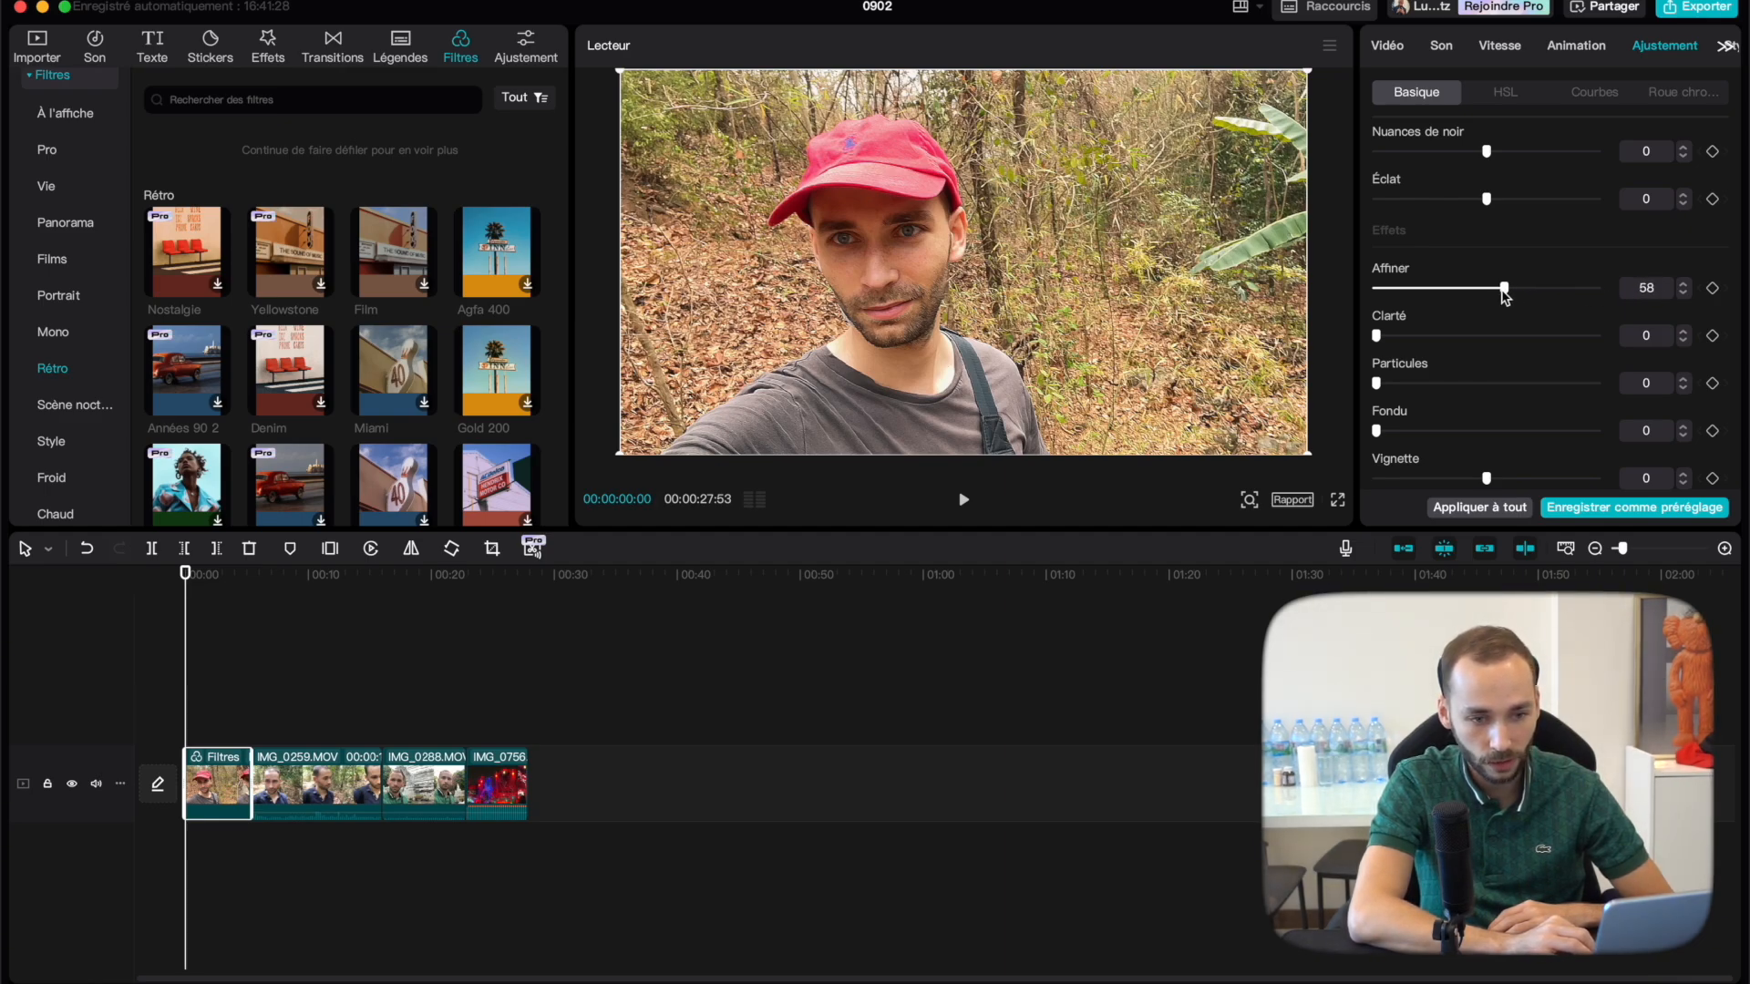
{"action": "left_click_drag", "start_coordinate": [1376, 336], "coordinate": [1372, 428]}
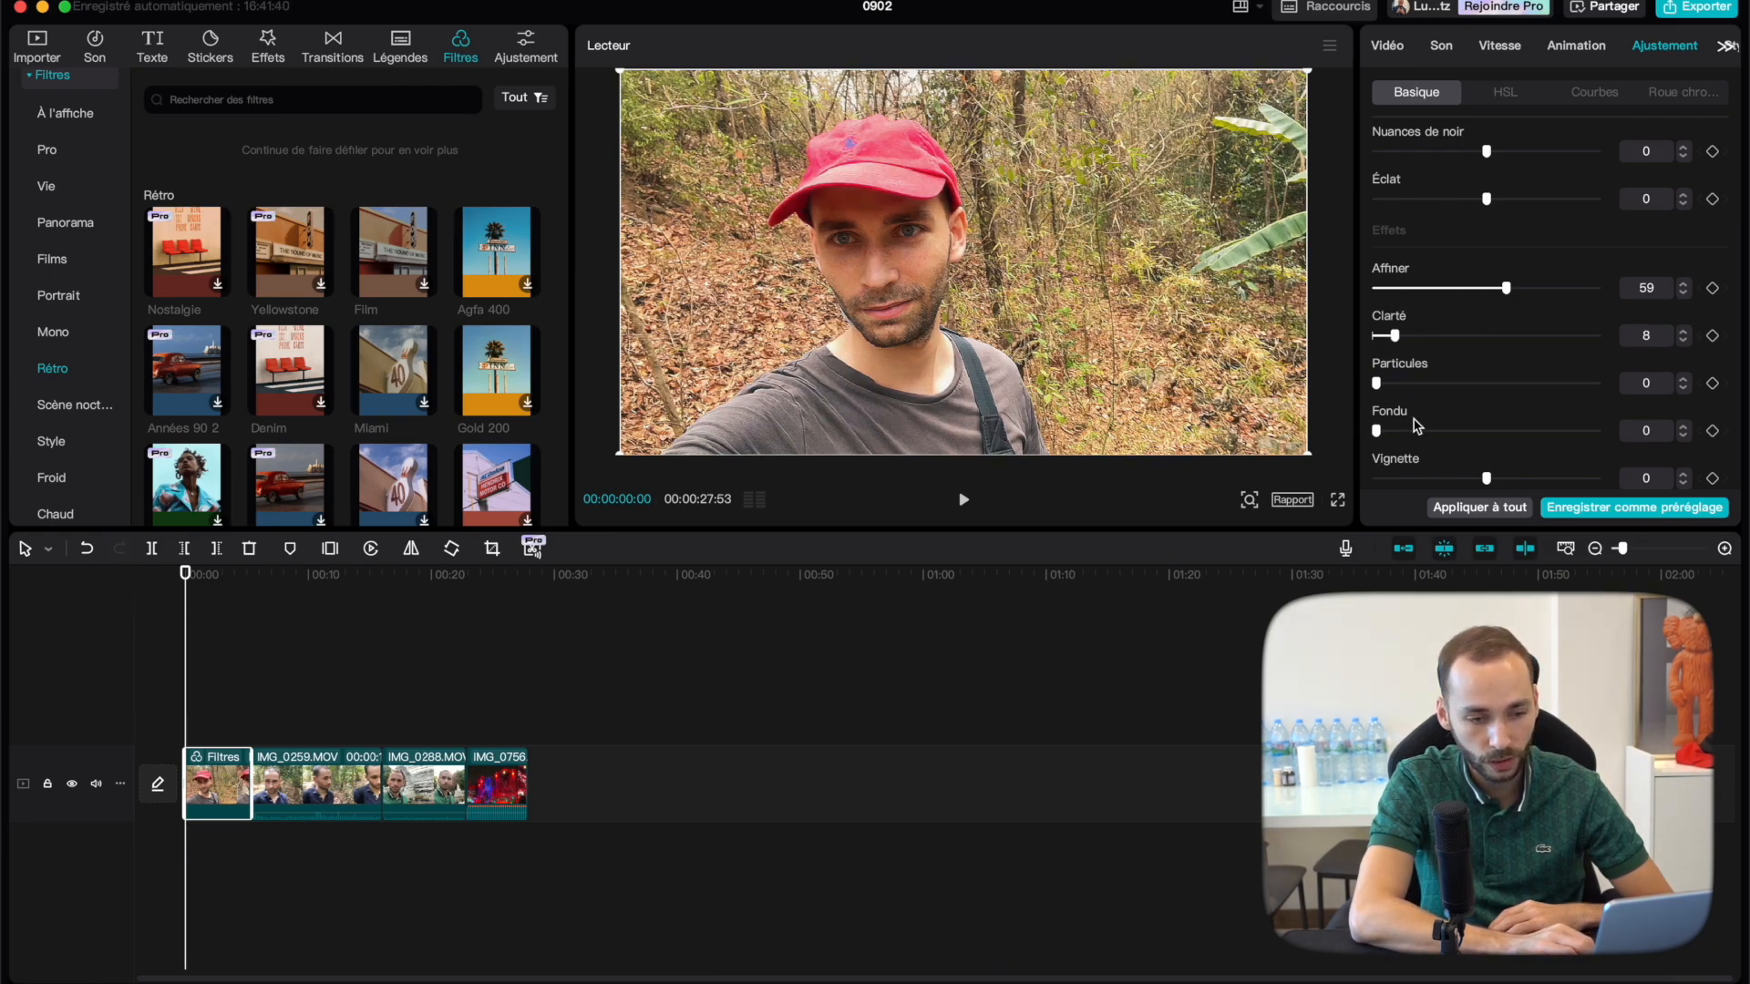
{"action": "mouse_move", "coordinate": [1486, 479]}
{"action": "left_mouse_down"}
{"action": "mouse_move", "coordinate": [1554, 476]}
{"action": "mouse_move", "coordinate": [1418, 477]}
{"action": "mouse_move", "coordinate": [1559, 479]}
{"action": "mouse_move", "coordinate": [1487, 483]}
{"action": "left_mouse_up"}
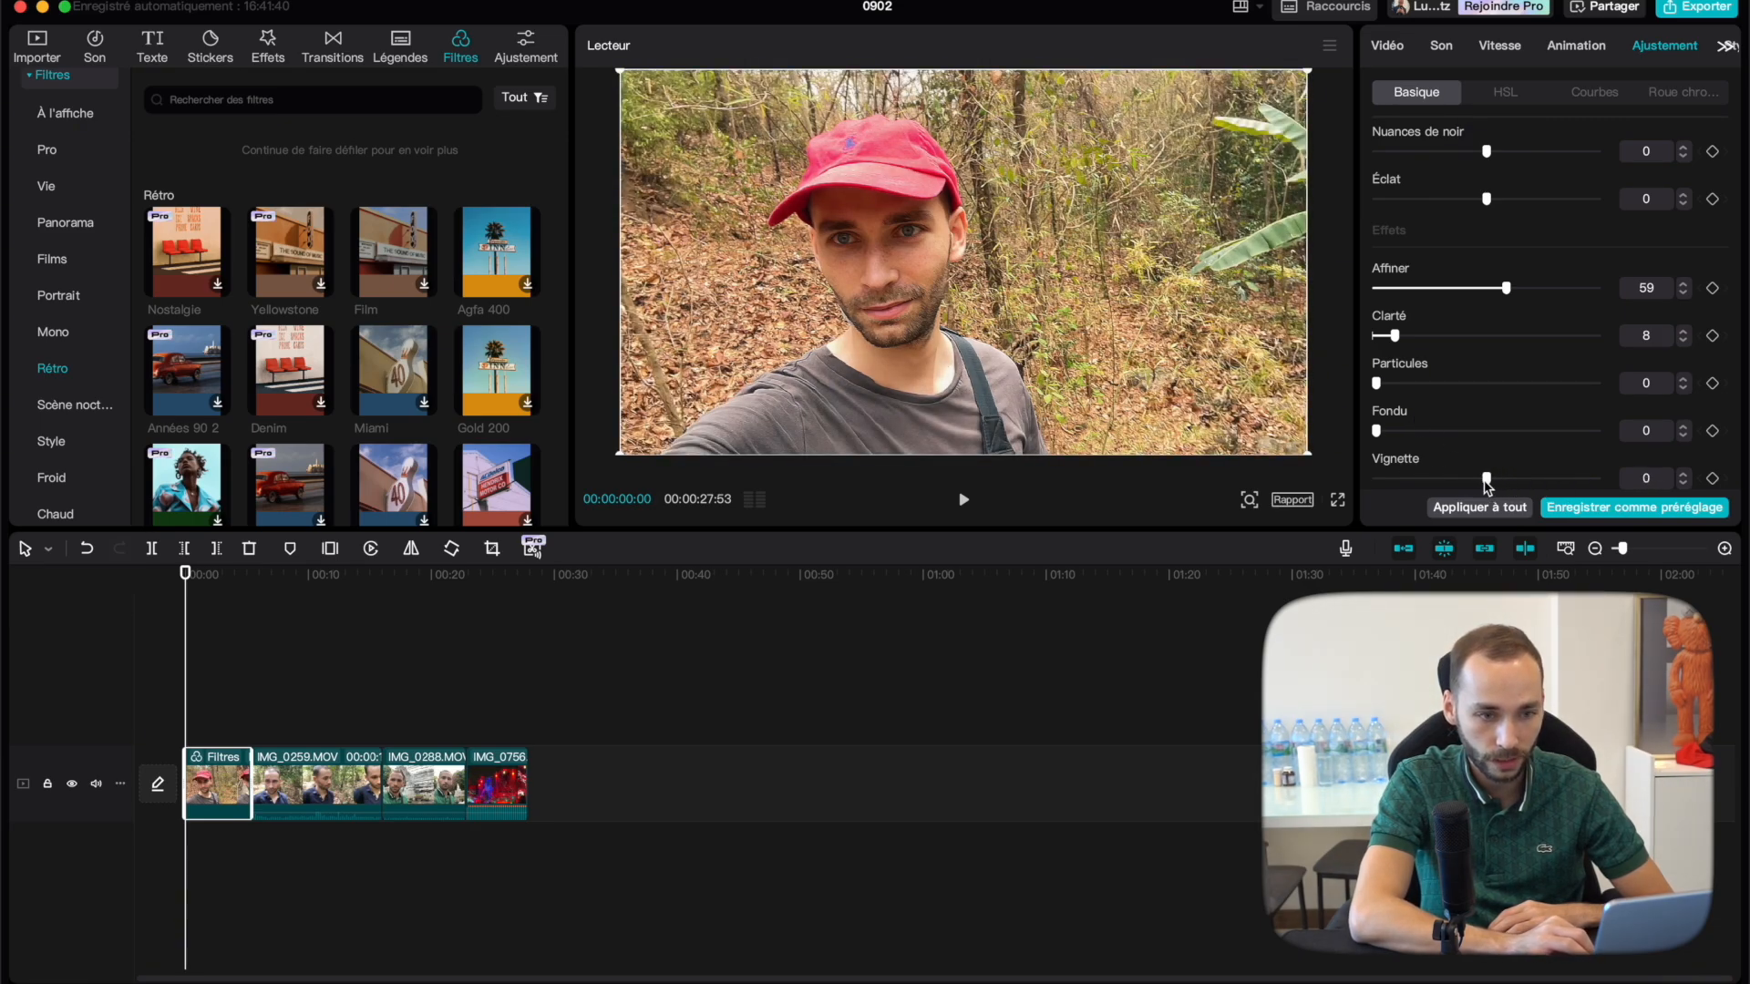
Try HSL hue, saturation and lightness changes on the first clip's green and red tones.
{"action": "scroll", "coordinate": [1520, 354], "scroll_direction": "up", "scroll_amount": 15}
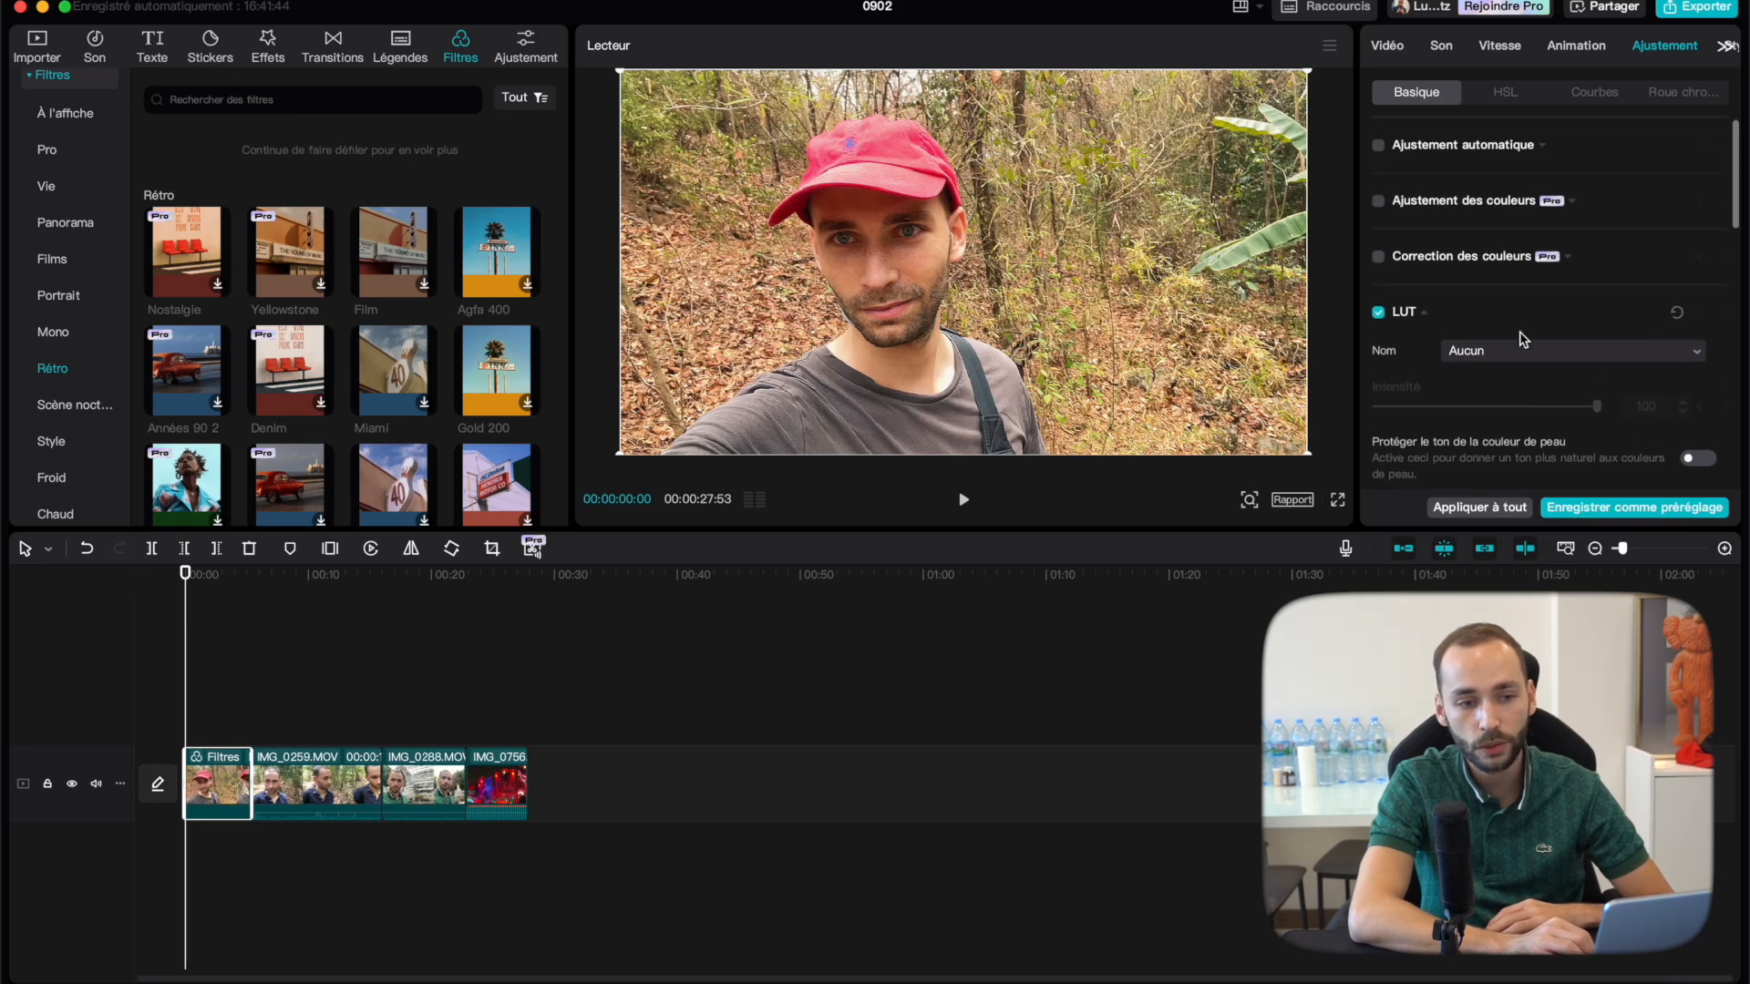
{"action": "left_click", "coordinate": [1511, 99]}
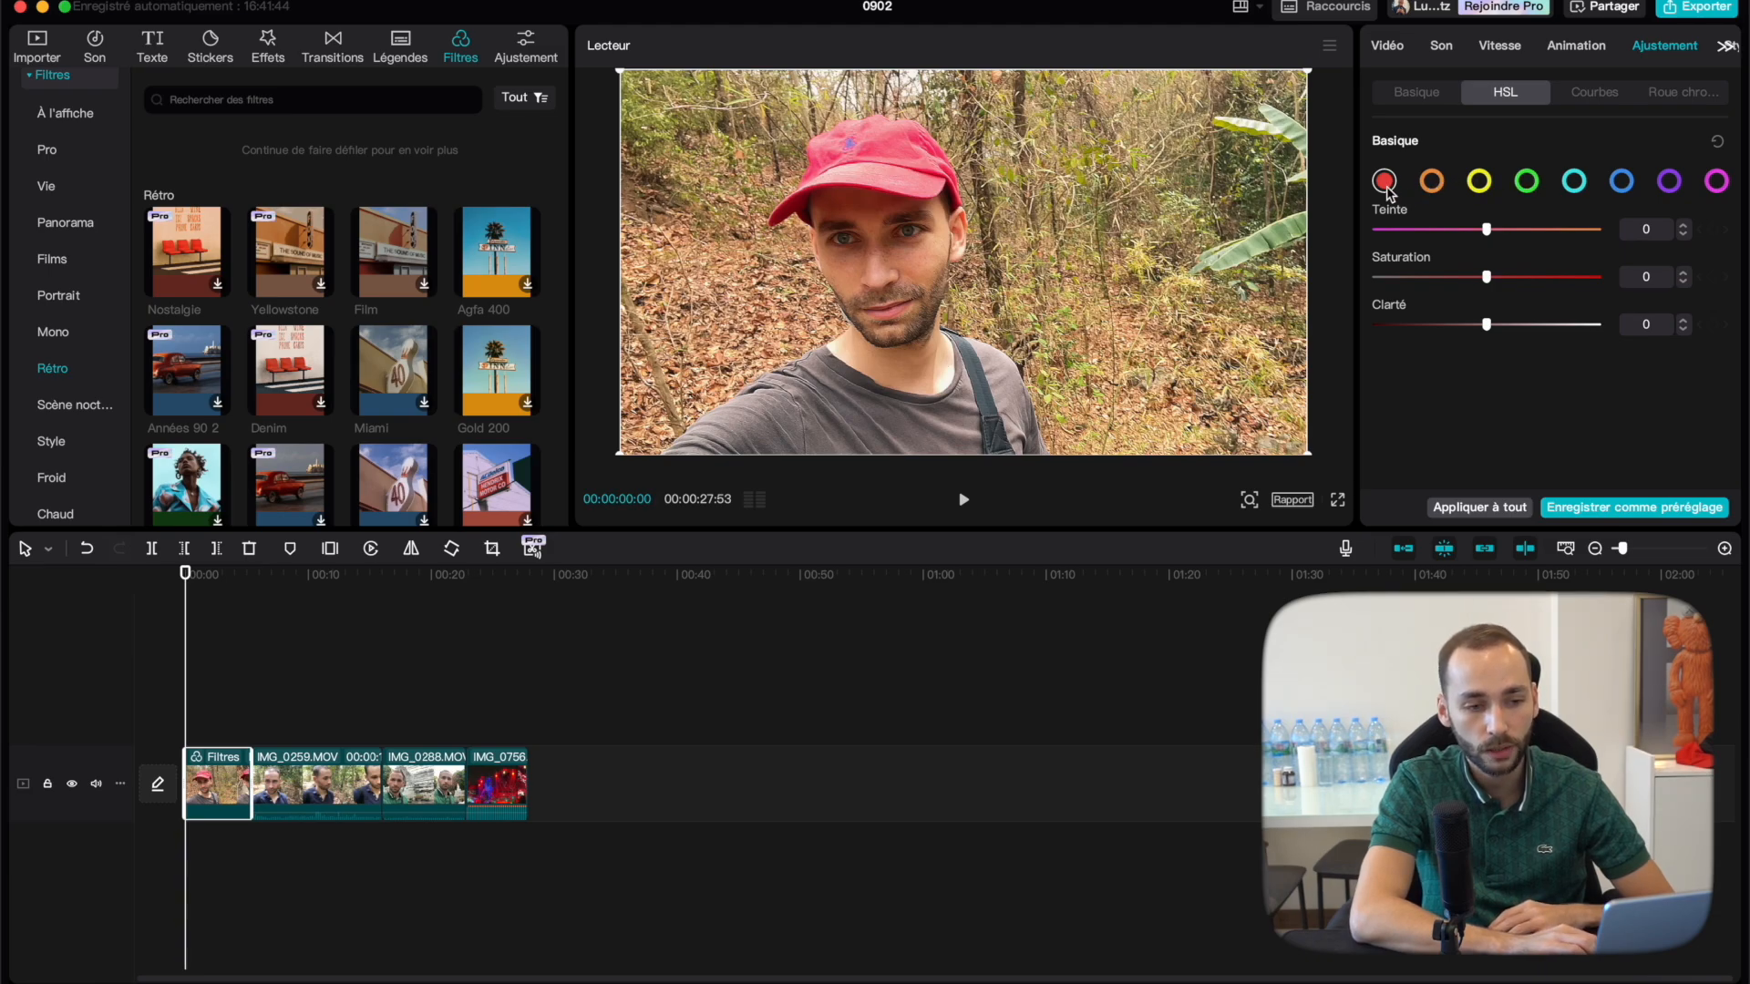
{"action": "left_click", "coordinate": [1528, 184]}
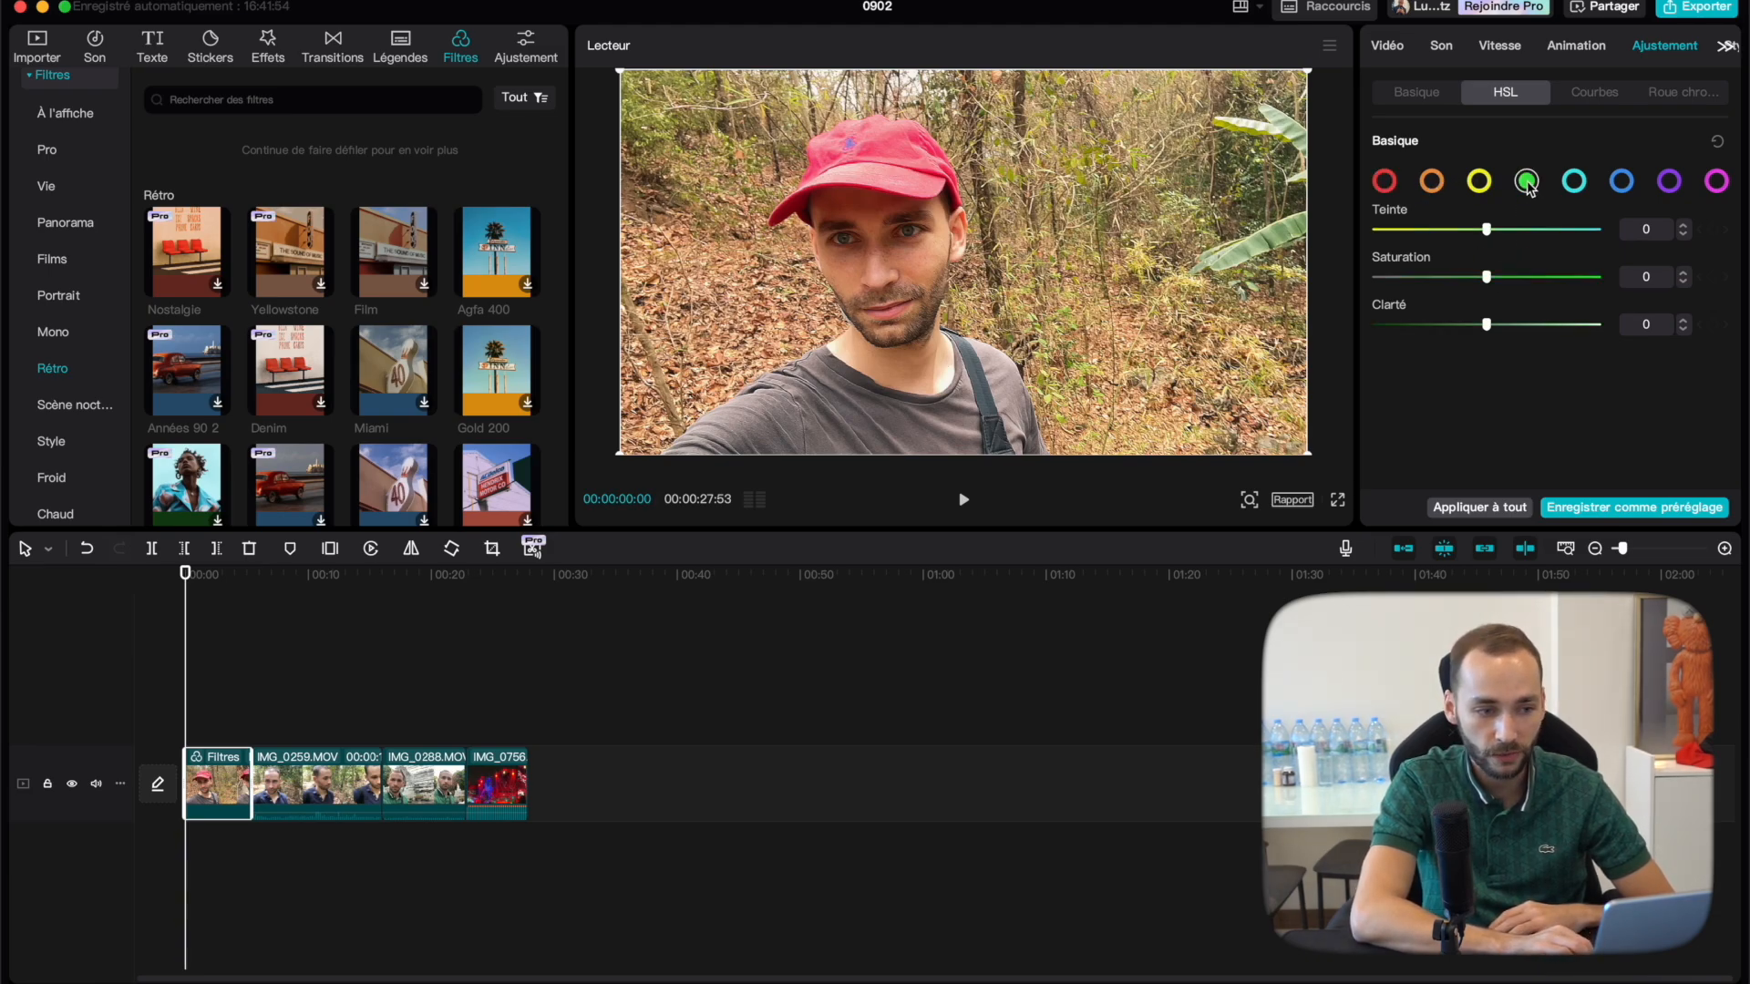
{"action": "left_click_drag", "start_coordinate": [1488, 278], "coordinate": [1470, 232]}
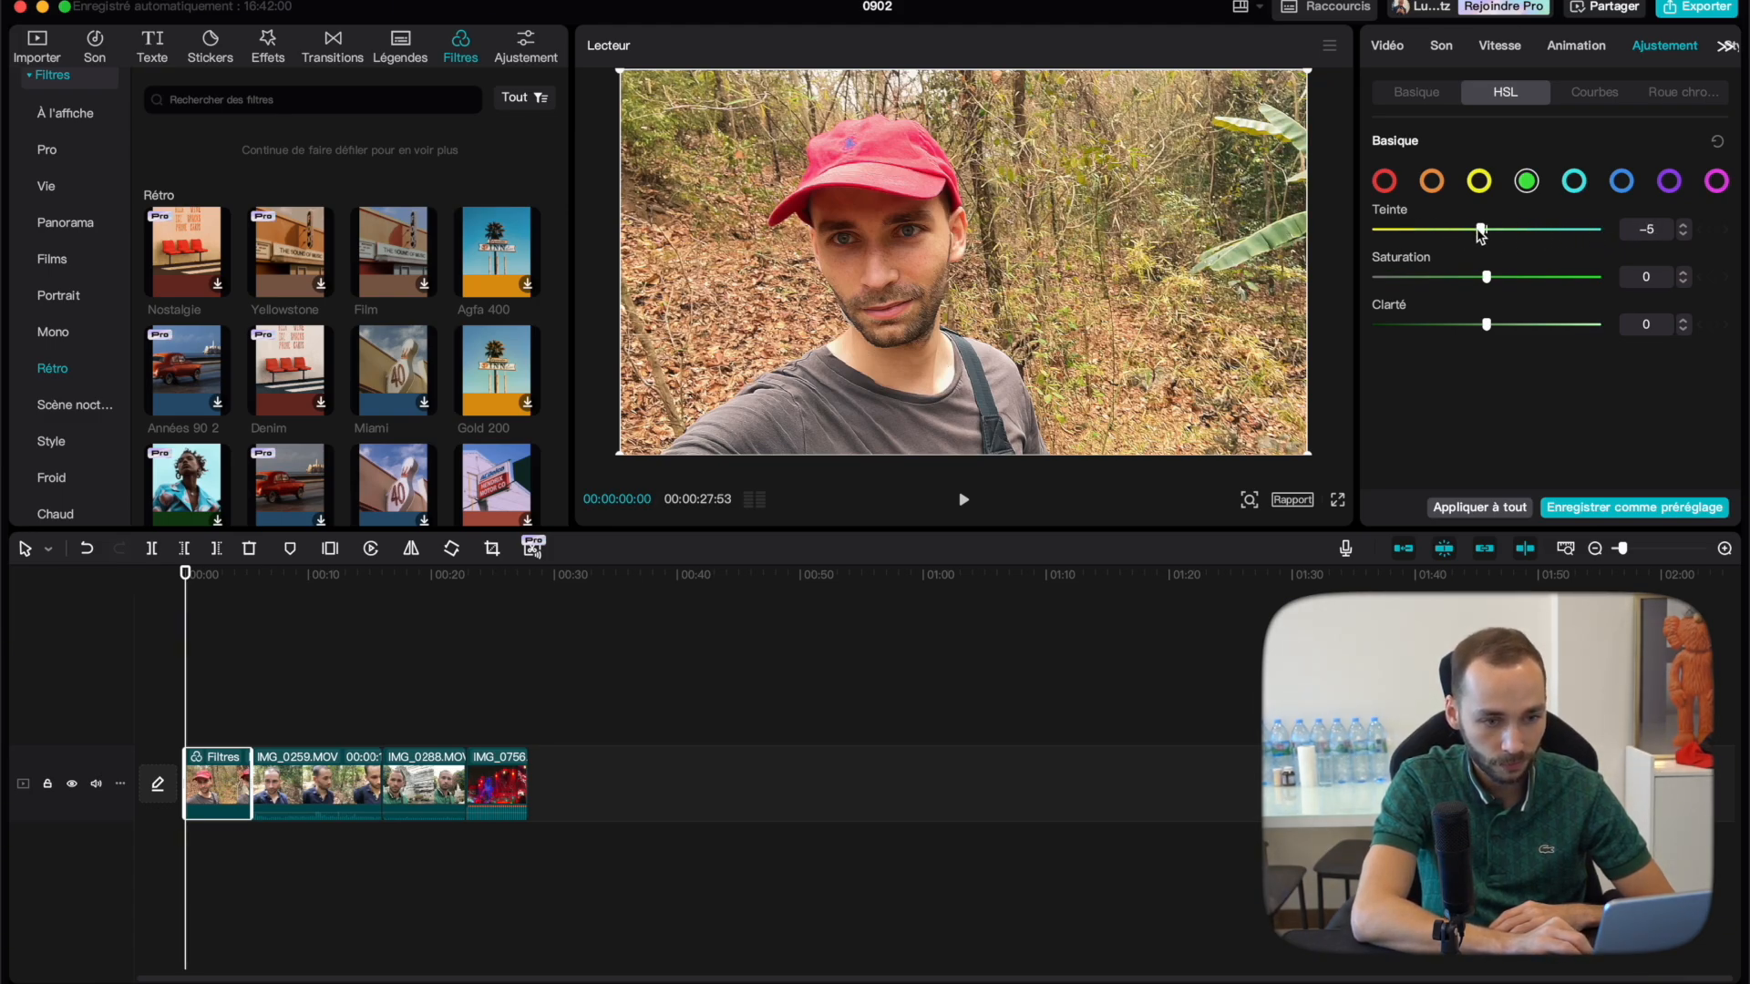
{"action": "mouse_move", "coordinate": [1493, 326]}
{"action": "left_mouse_down"}
{"action": "mouse_move", "coordinate": [1597, 324]}
{"action": "mouse_move", "coordinate": [1385, 325]}
{"action": "mouse_move", "coordinate": [1579, 315]}
{"action": "mouse_move", "coordinate": [1391, 321]}
{"action": "mouse_move", "coordinate": [1489, 328]}
{"action": "left_mouse_up"}
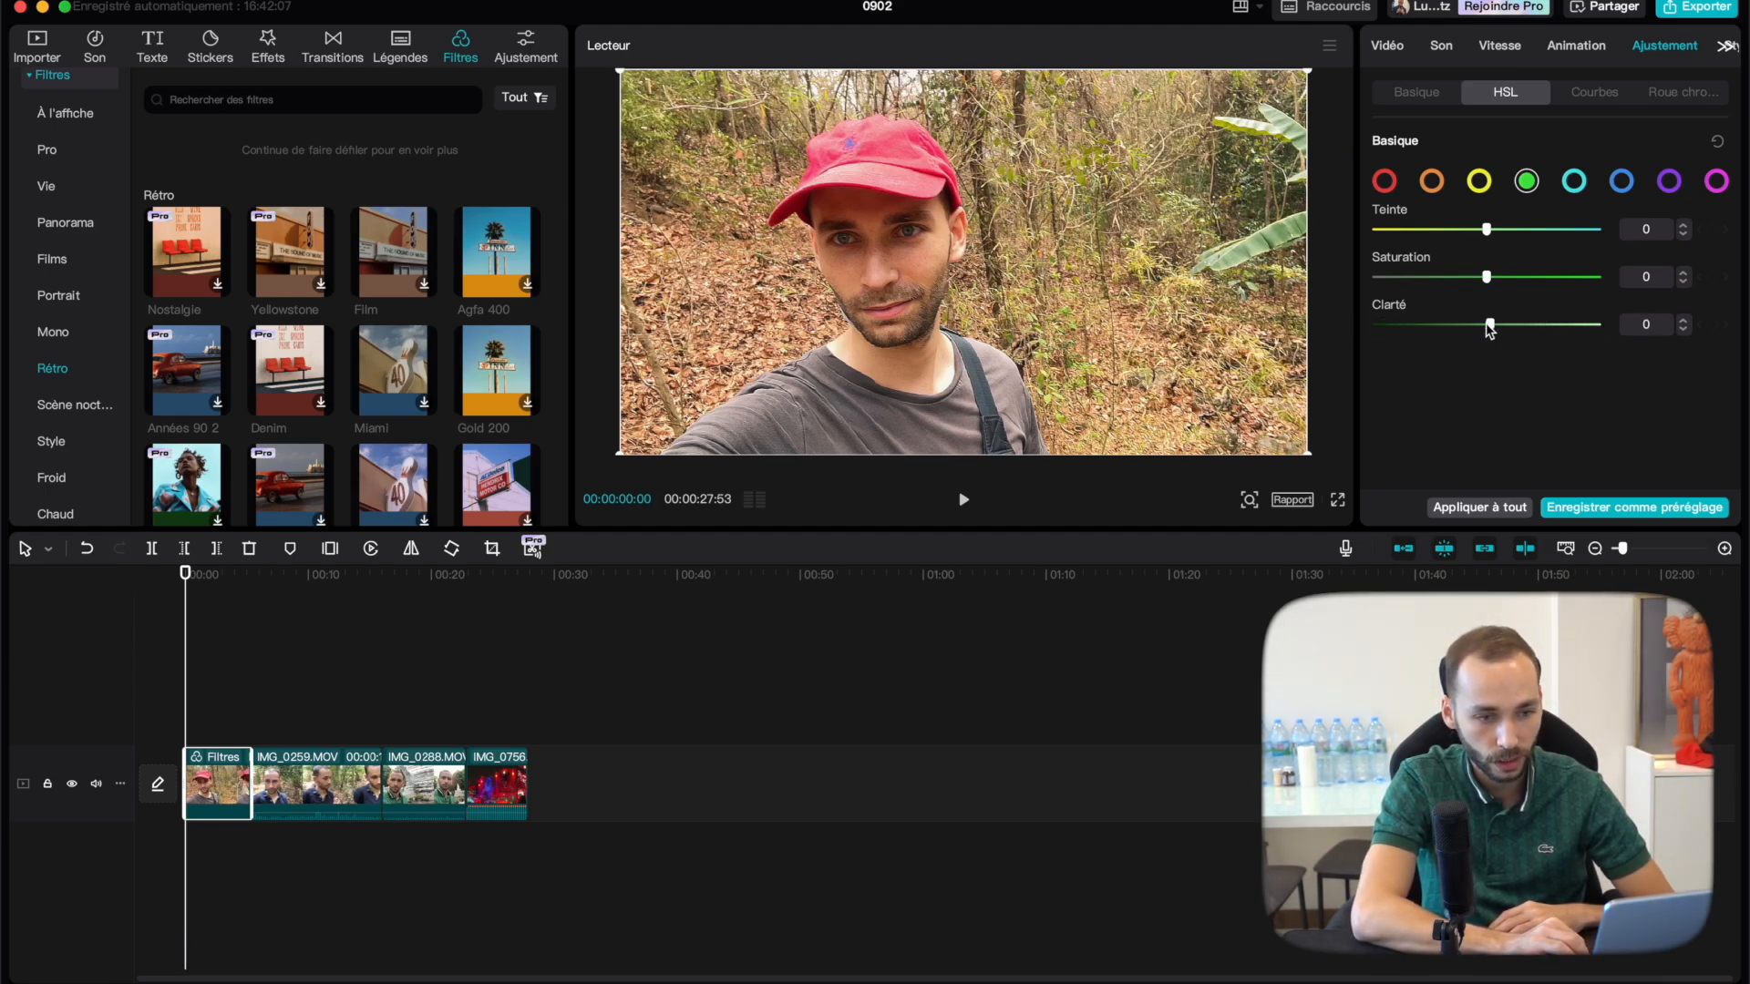
{"action": "left_click", "coordinate": [1385, 183]}
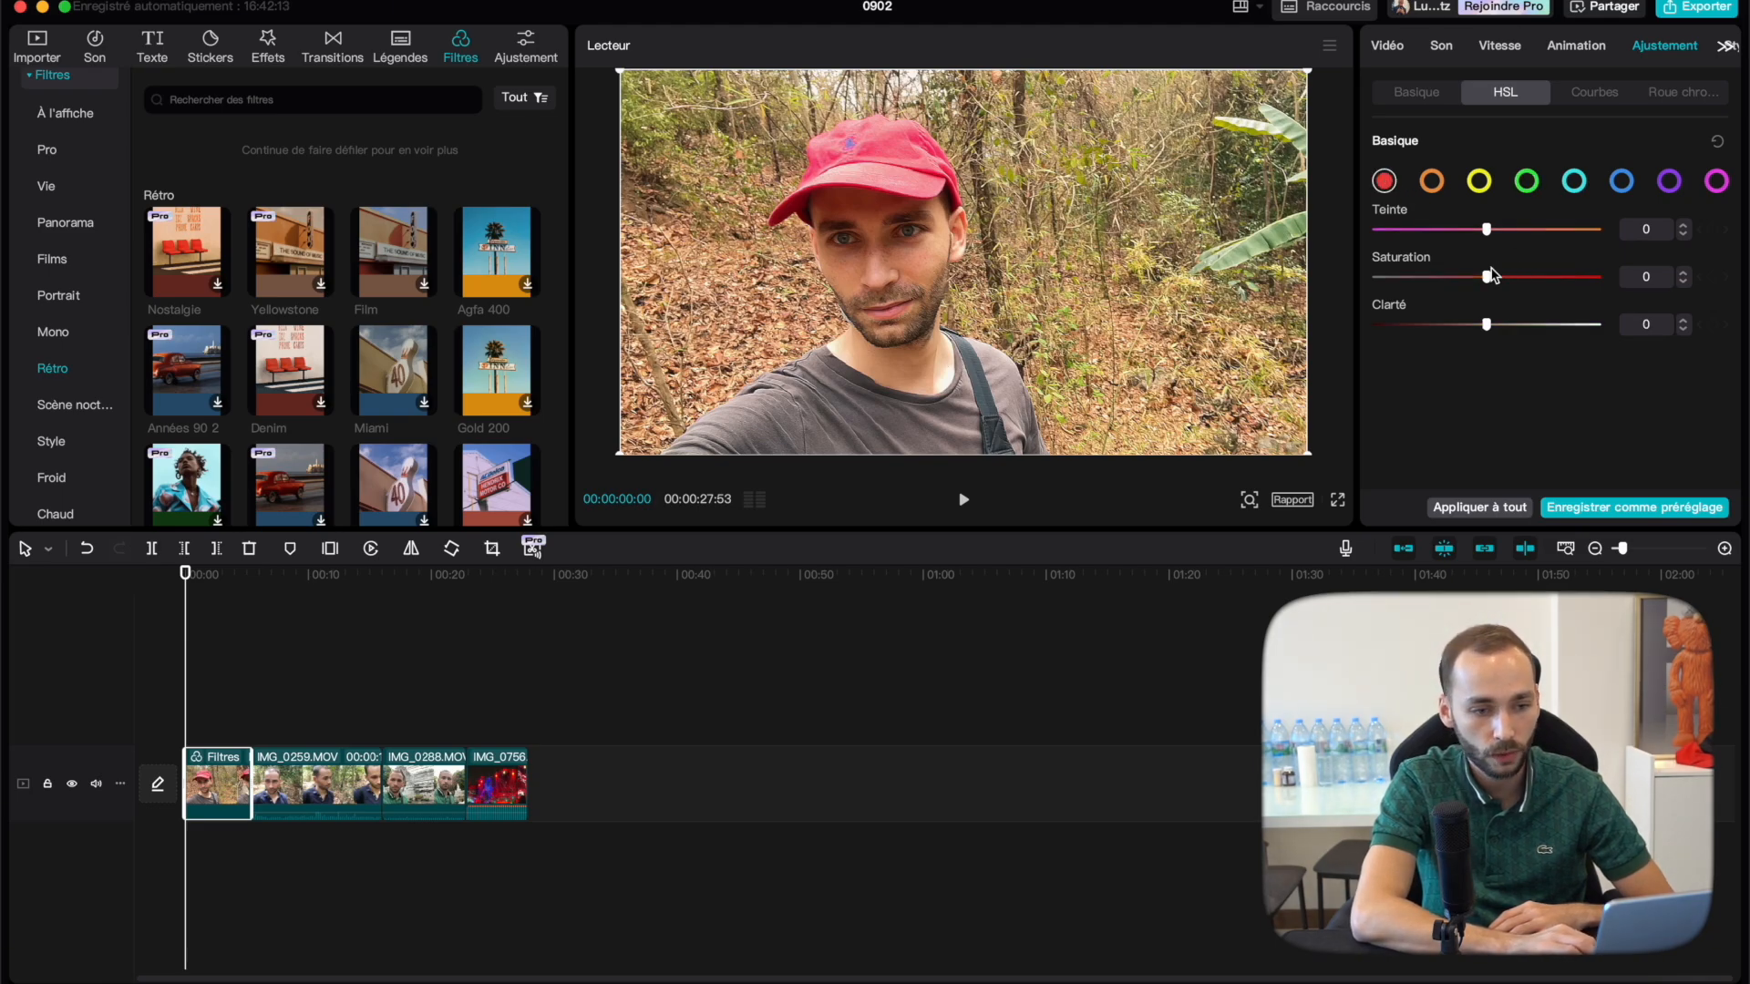
{"action": "mouse_move", "coordinate": [1490, 281]}
{"action": "left_mouse_down"}
{"action": "mouse_move", "coordinate": [1589, 281]}
{"action": "mouse_move", "coordinate": [1461, 281]}
{"action": "mouse_move", "coordinate": [1625, 281]}
{"action": "mouse_move", "coordinate": [1463, 296]}
{"action": "mouse_move", "coordinate": [1570, 296]}
{"action": "mouse_move", "coordinate": [1497, 291]}
{"action": "mouse_move", "coordinate": [1447, 231]}
{"action": "mouse_move", "coordinate": [1367, 216]}
{"action": "mouse_move", "coordinate": [1602, 231]}
{"action": "mouse_move", "coordinate": [1491, 246]}
{"action": "left_mouse_up"}
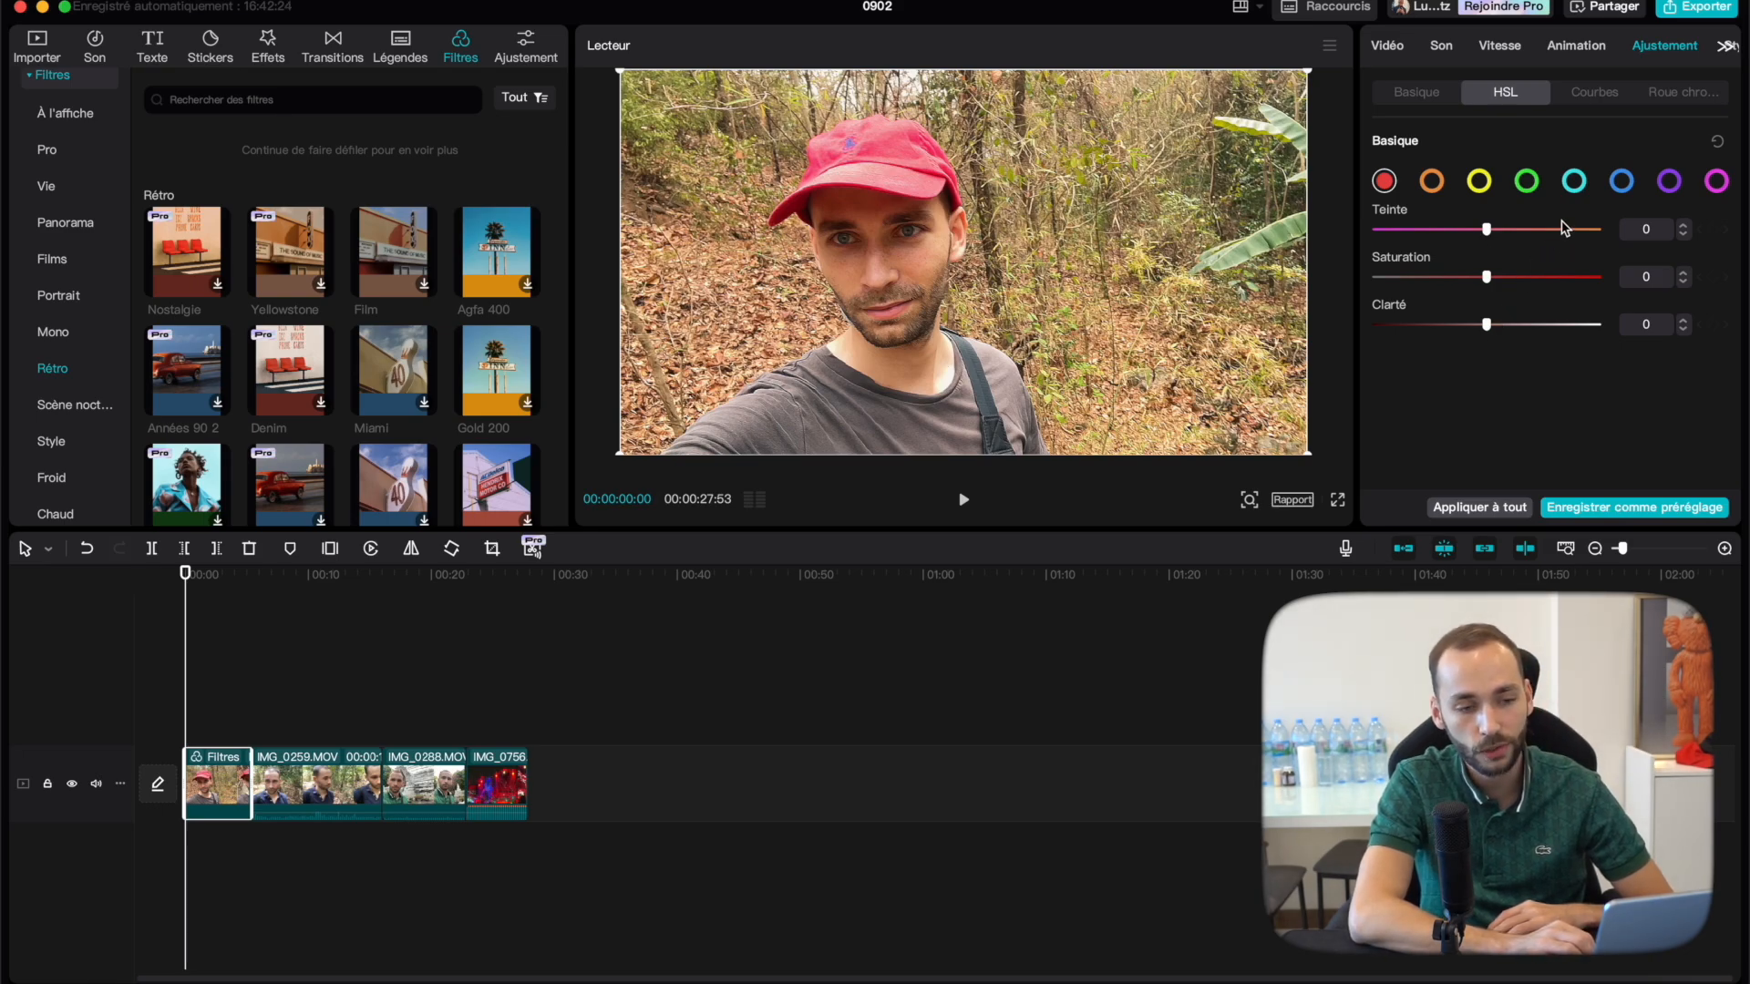
Set the blue tones in HSL to saturation 100, Clarté 100 and hue -47.
{"action": "left_click", "coordinate": [1628, 185]}
{"action": "left_click_drag", "start_coordinate": [1488, 277], "coordinate": [1617, 277]}
{"action": "left_click_drag", "start_coordinate": [1484, 326], "coordinate": [1601, 328]}
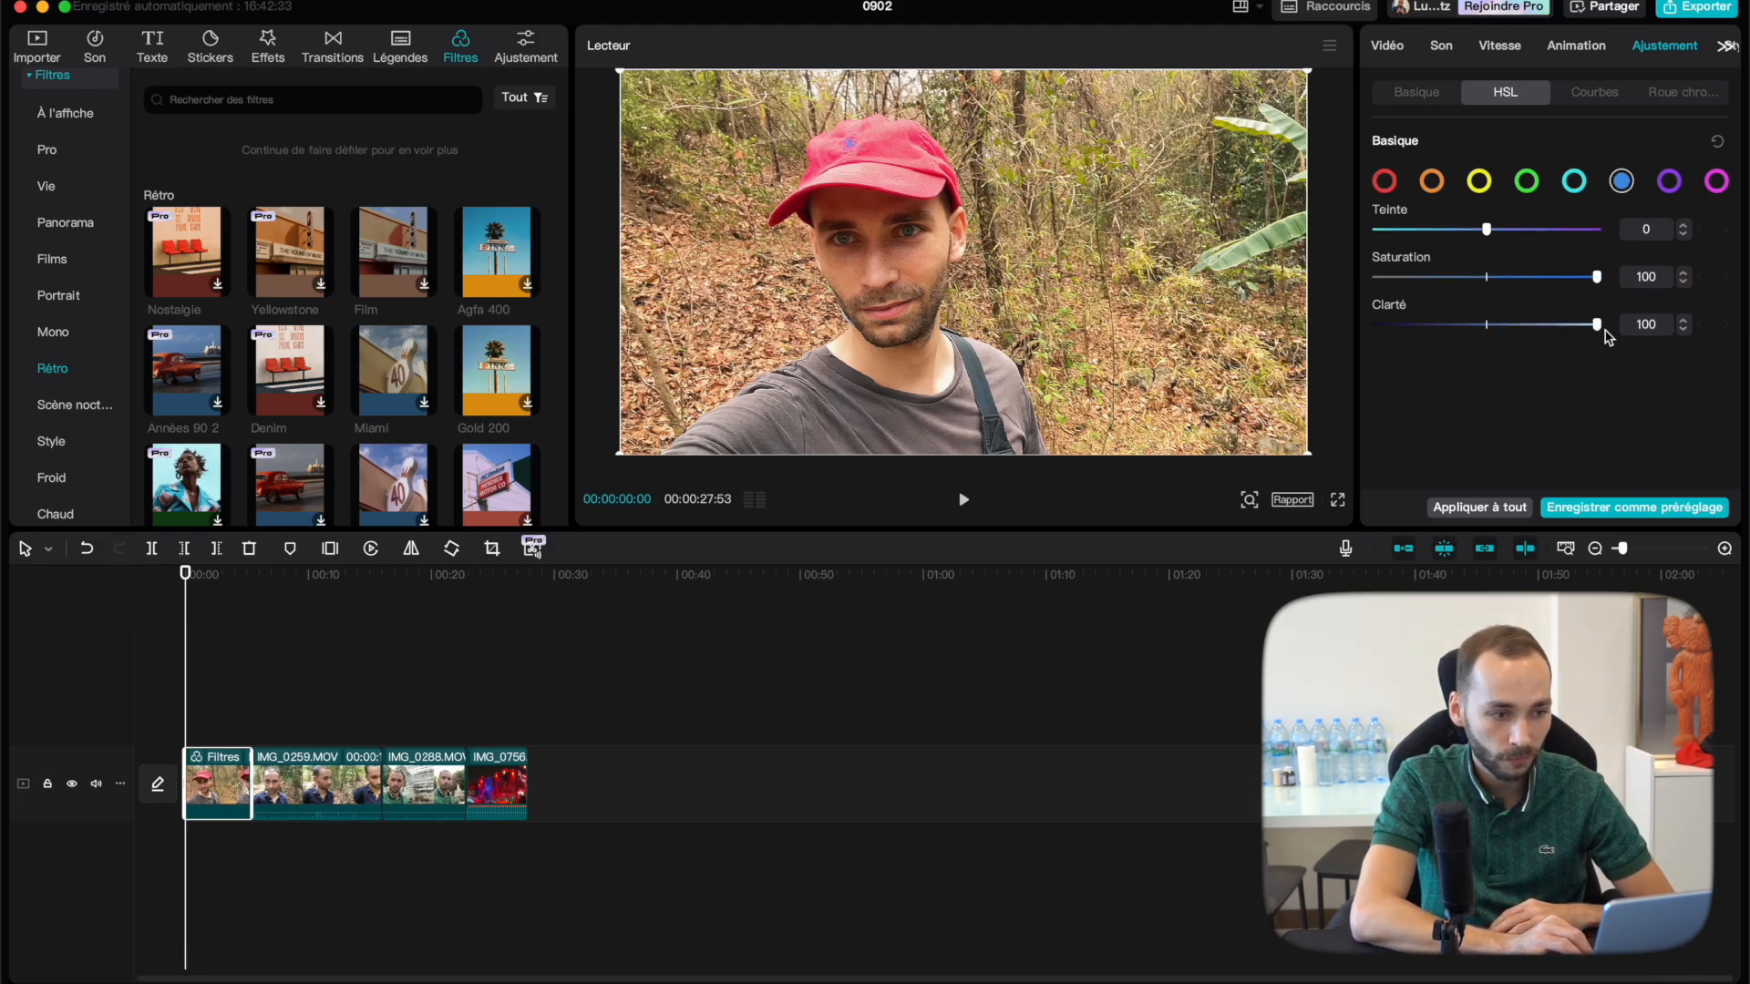
{"action": "left_click_drag", "start_coordinate": [1488, 231], "coordinate": [1446, 232]}
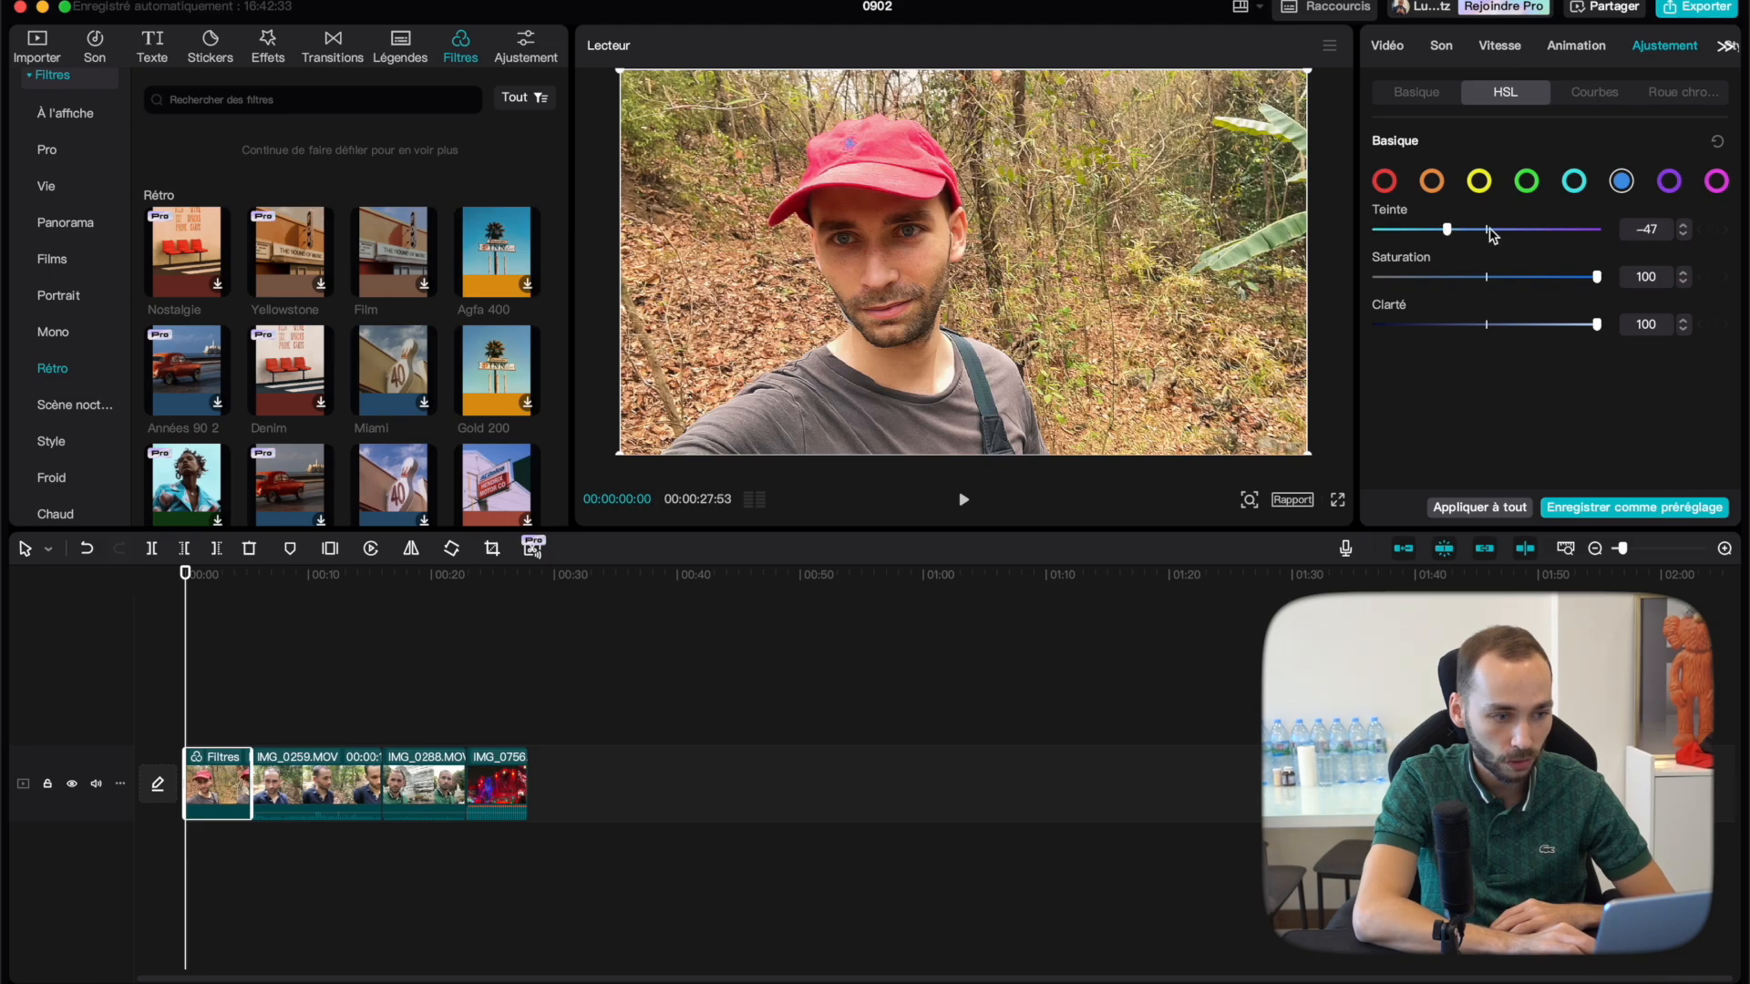
Adjust the first clip's primary color wheels, setting Ombres blue to 0.03 and Gris intermédiaire to red -0.02, green 0.01, blue 0.01.
{"action": "left_click", "coordinate": [1594, 93]}
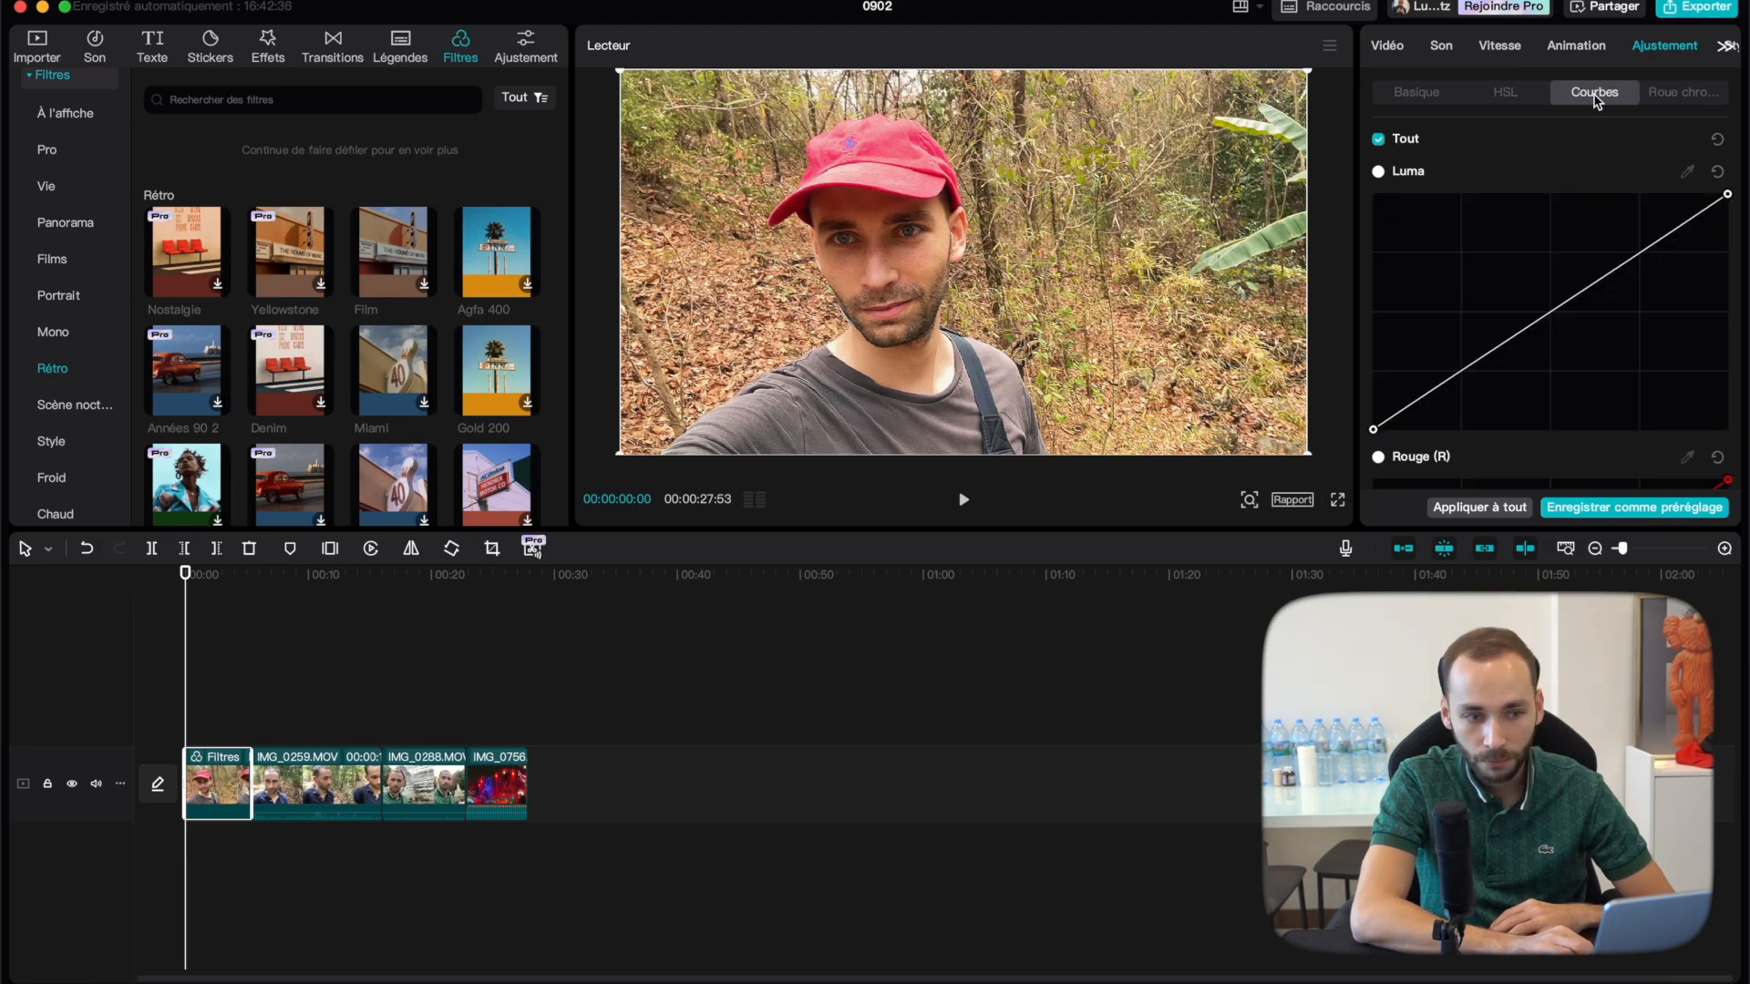
{"action": "left_click", "coordinate": [1663, 100]}
{"action": "scroll", "coordinate": [1576, 174], "scroll_direction": "down", "scroll_amount": 3}
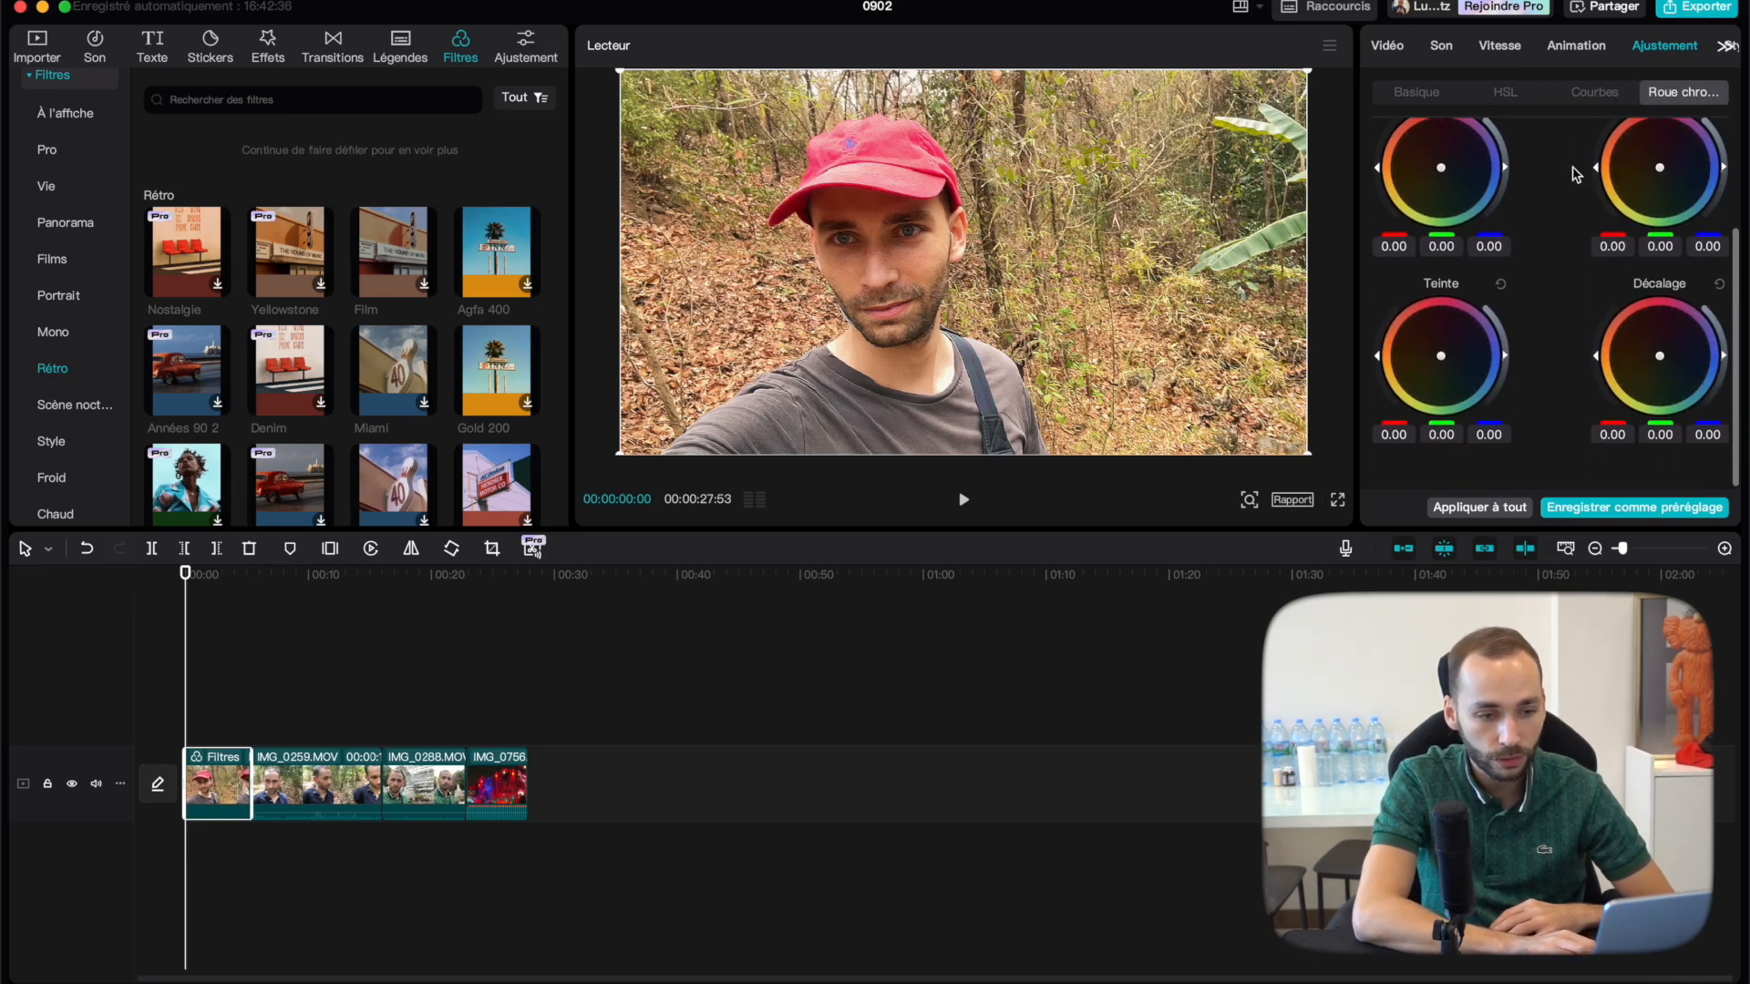
{"action": "scroll", "coordinate": [1574, 174], "scroll_direction": "up", "scroll_amount": 2}
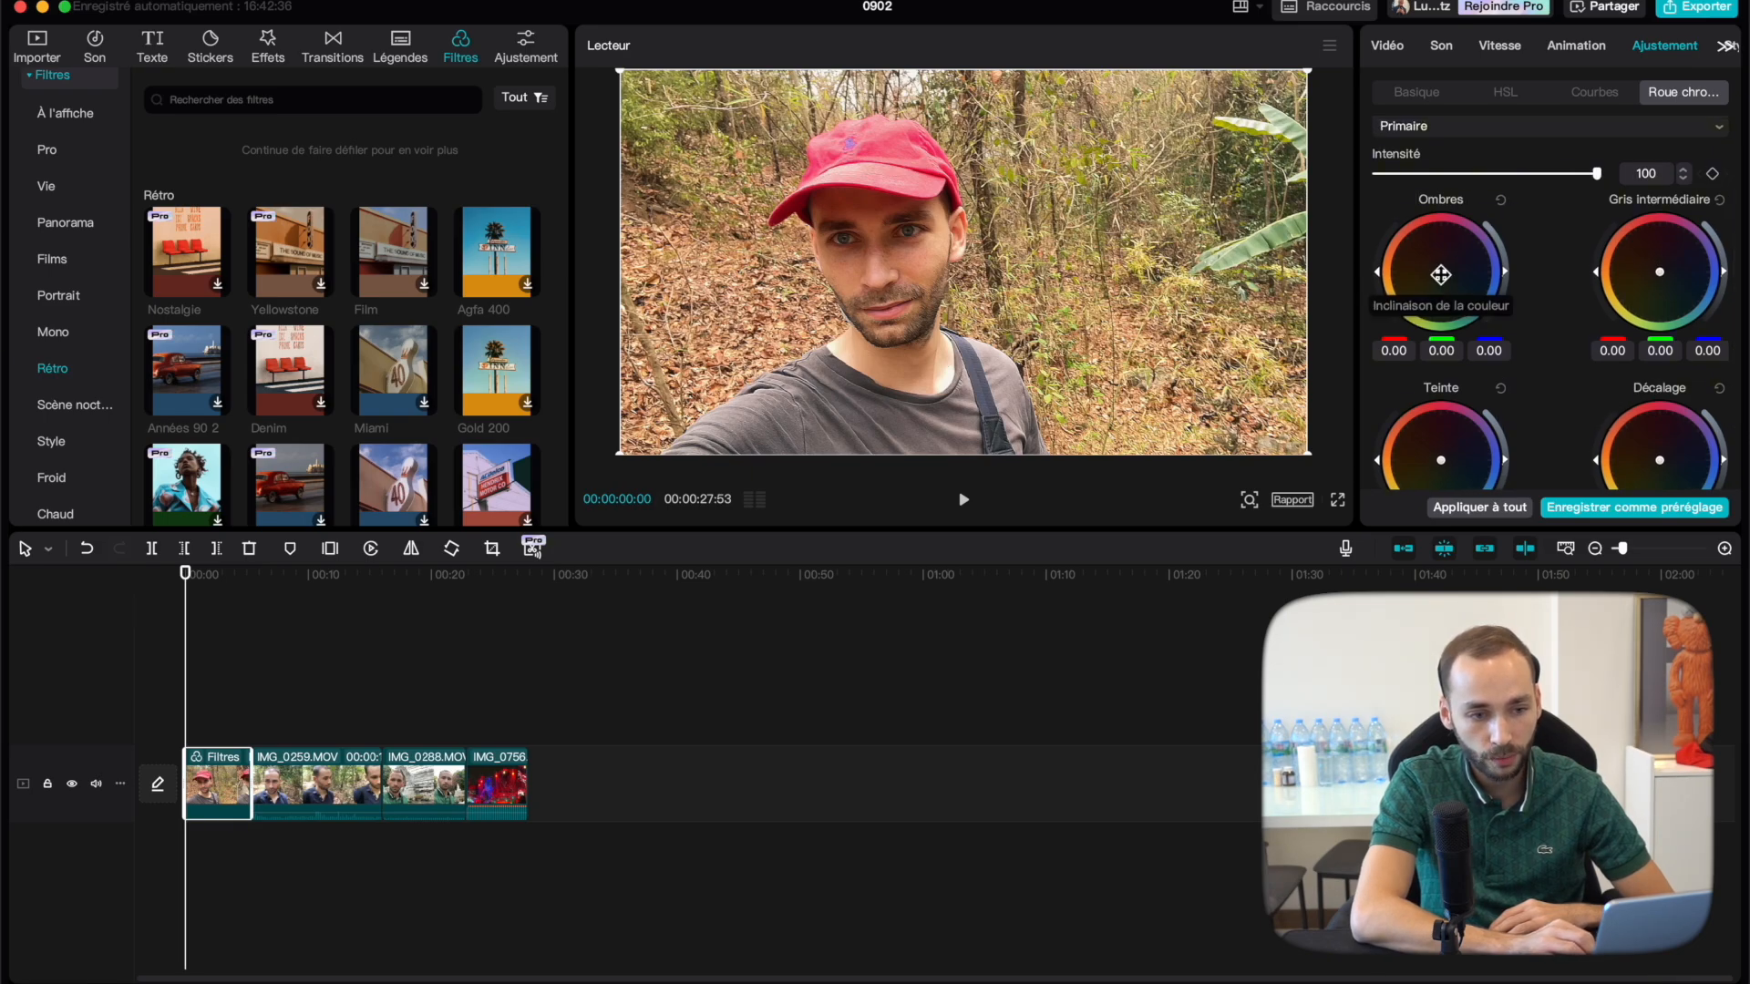
{"action": "left_click_drag", "start_coordinate": [1440, 274], "coordinate": [1442, 271]}
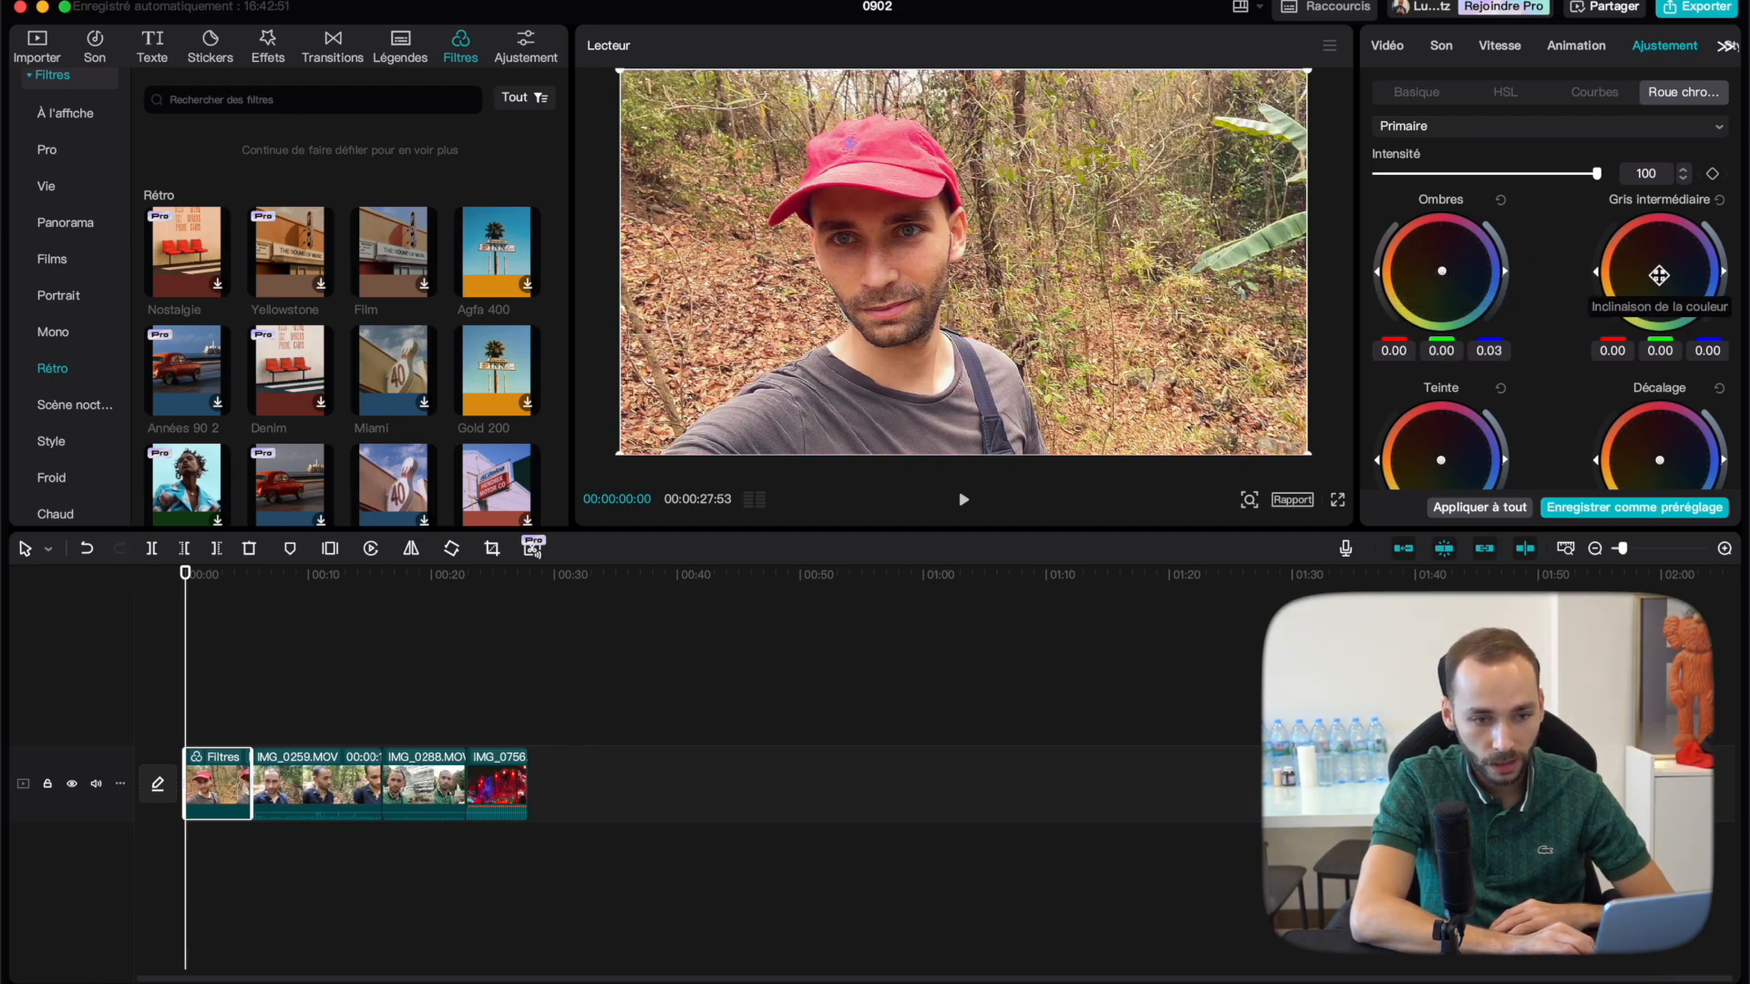
{"action": "left_click_drag", "start_coordinate": [1658, 275], "coordinate": [1659, 273]}
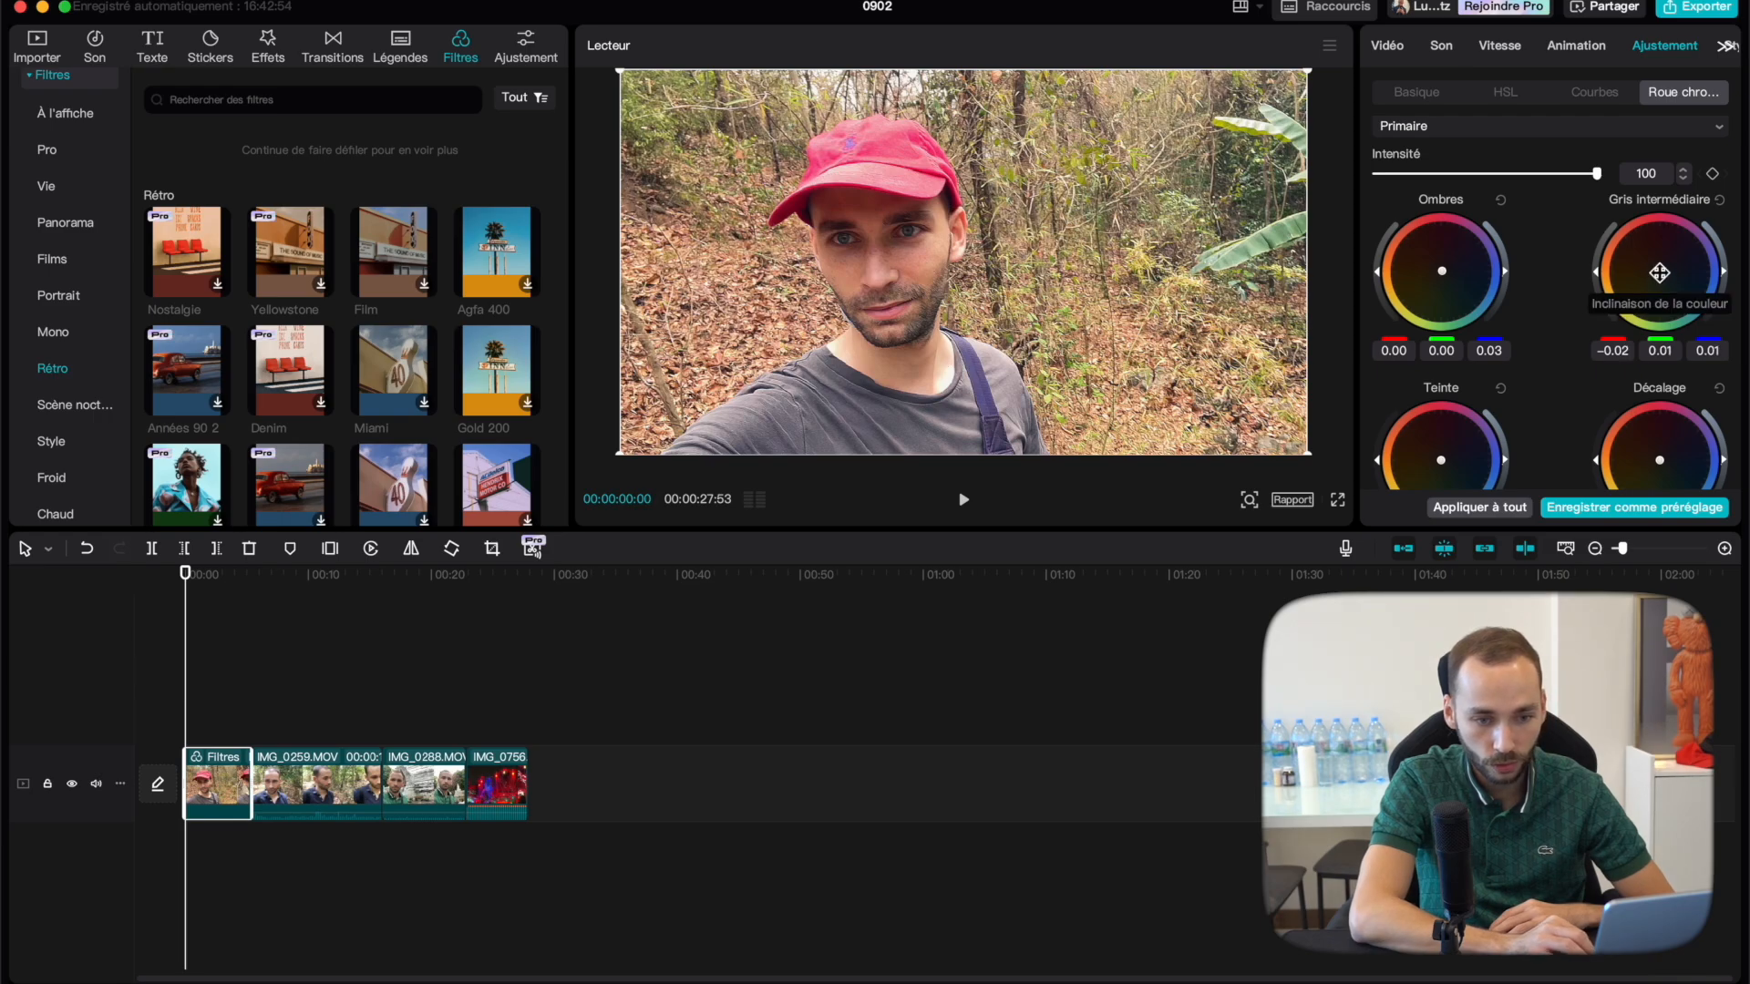
{"action": "scroll", "coordinate": [1659, 273], "scroll_direction": "down", "scroll_amount": 3}
{"action": "left_click_drag", "start_coordinate": [1441, 354], "coordinate": [1440, 356]}
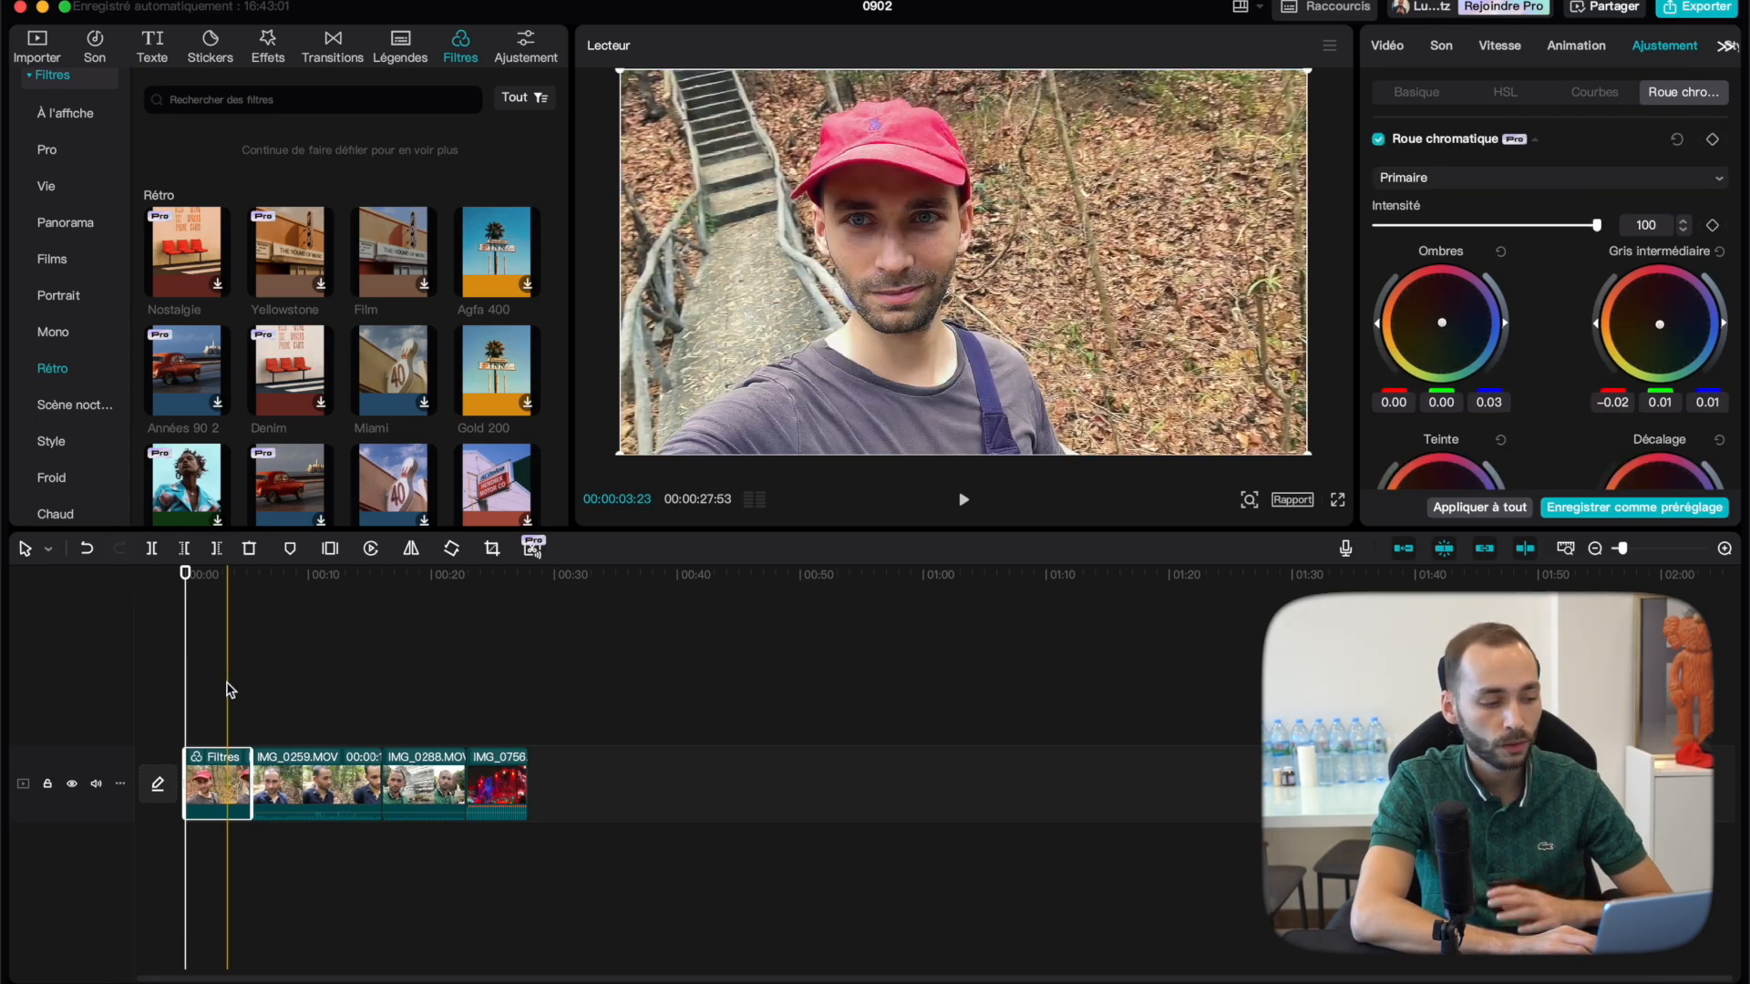
Set the basic Ombre adjustment of the third clip (IMG_0288.MOV) to -20.
{"action": "left_click", "coordinate": [294, 724]}
{"action": "left_click", "coordinate": [298, 764]}
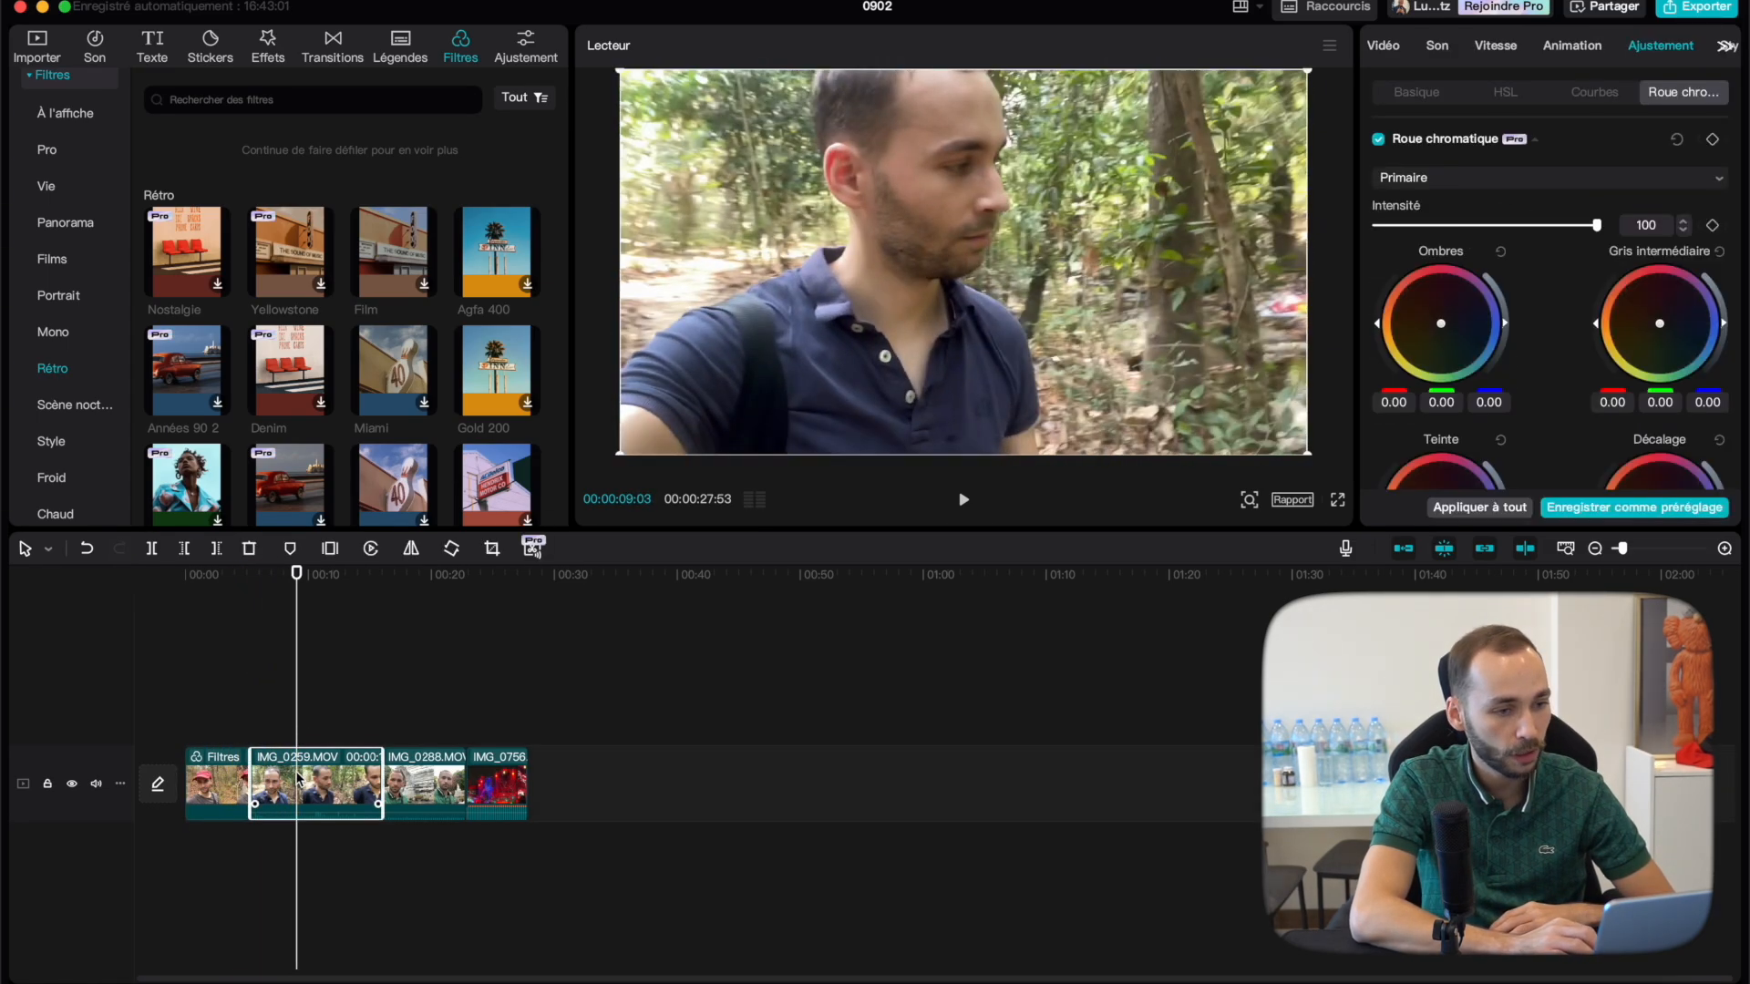
{"action": "left_click", "coordinate": [433, 724]}
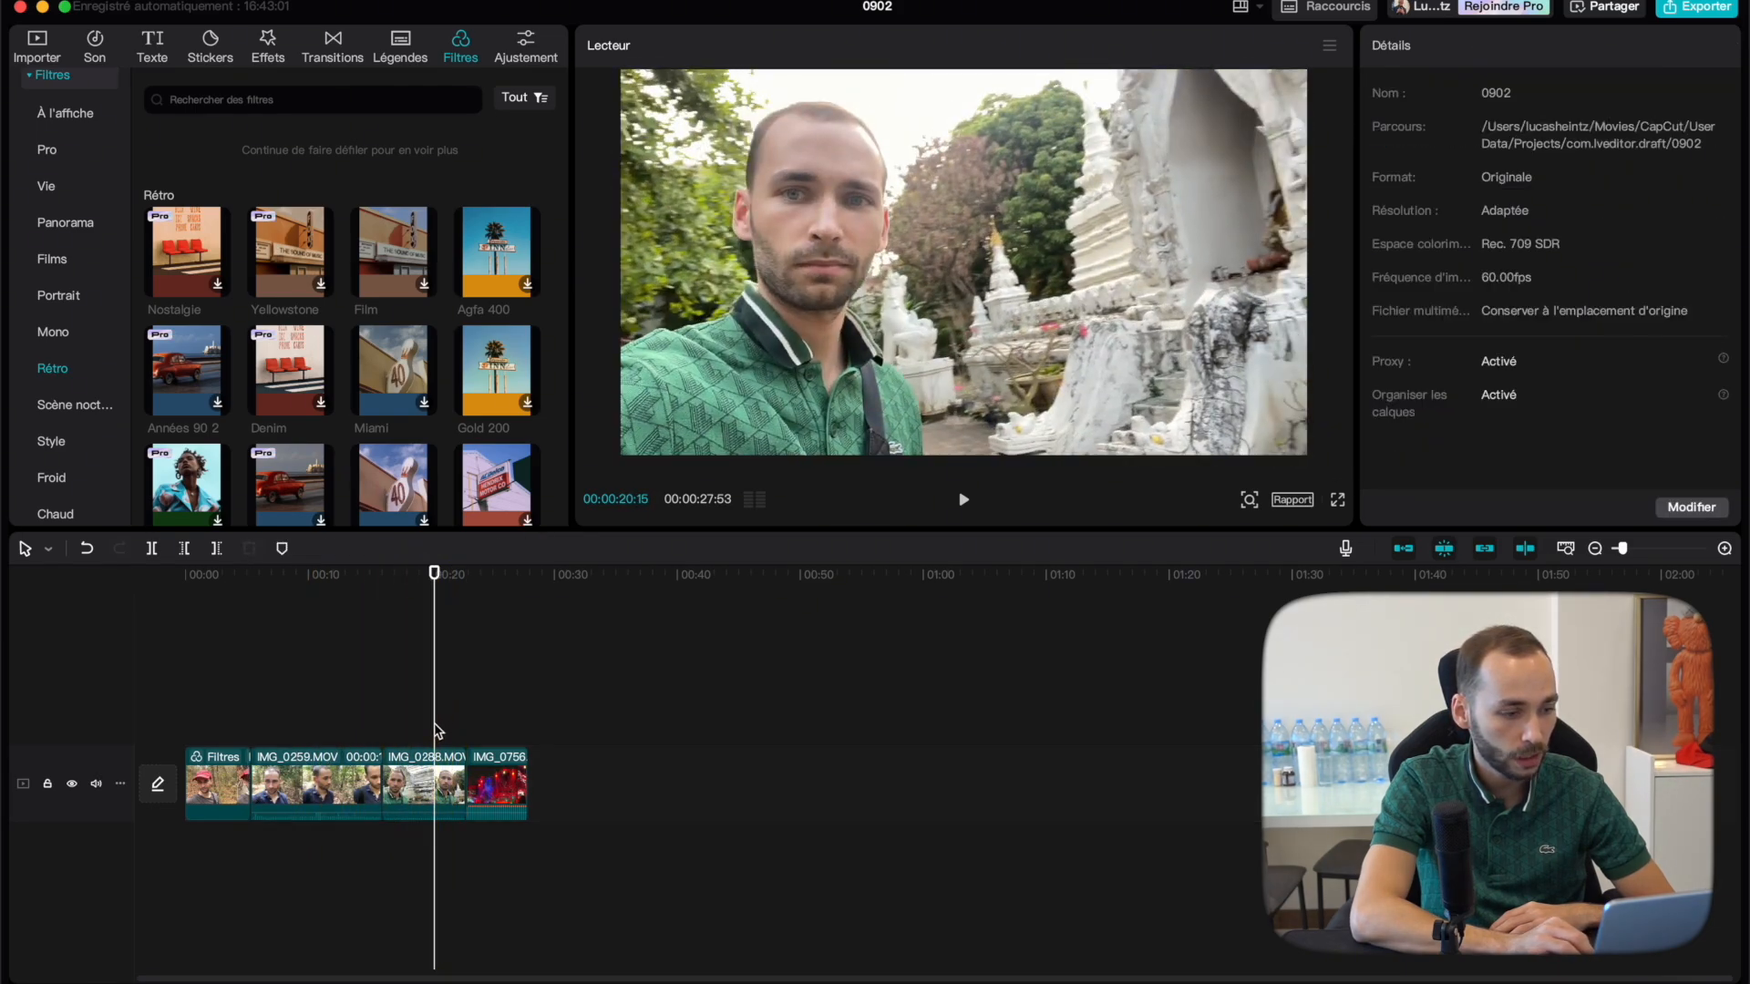
{"action": "left_click", "coordinate": [434, 782]}
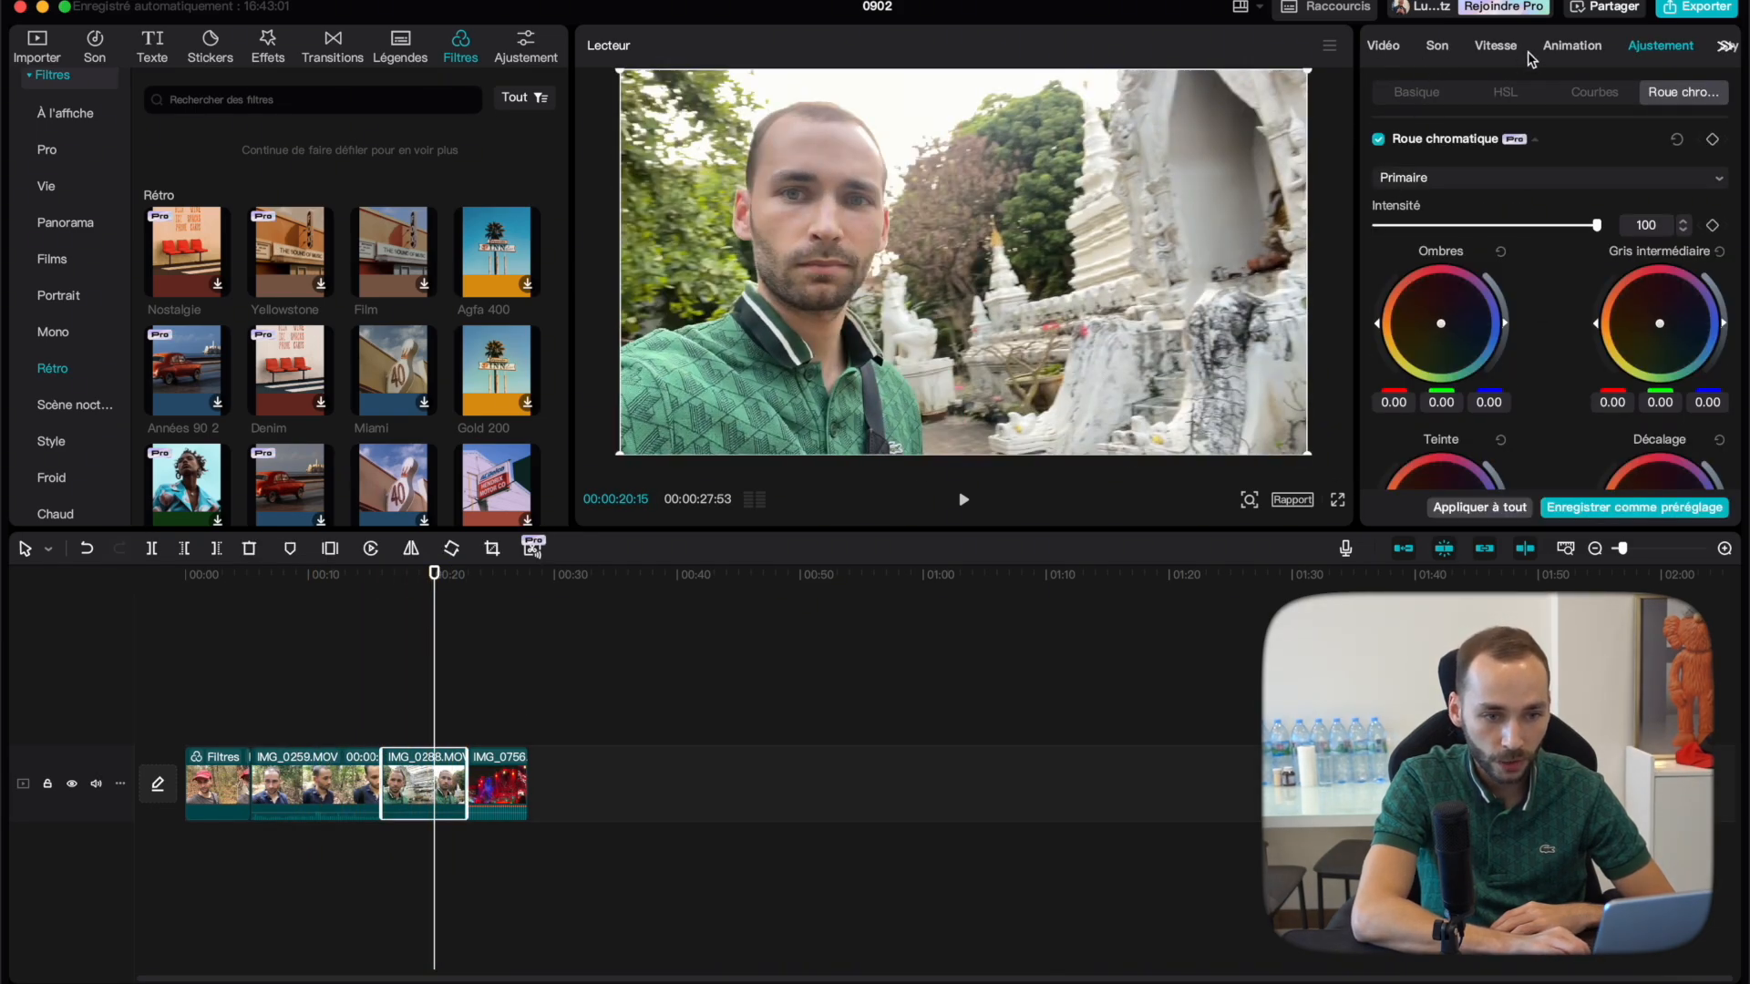
{"action": "left_click", "coordinate": [1438, 95]}
{"action": "scroll", "coordinate": [1471, 242], "scroll_direction": "down", "scroll_amount": 10}
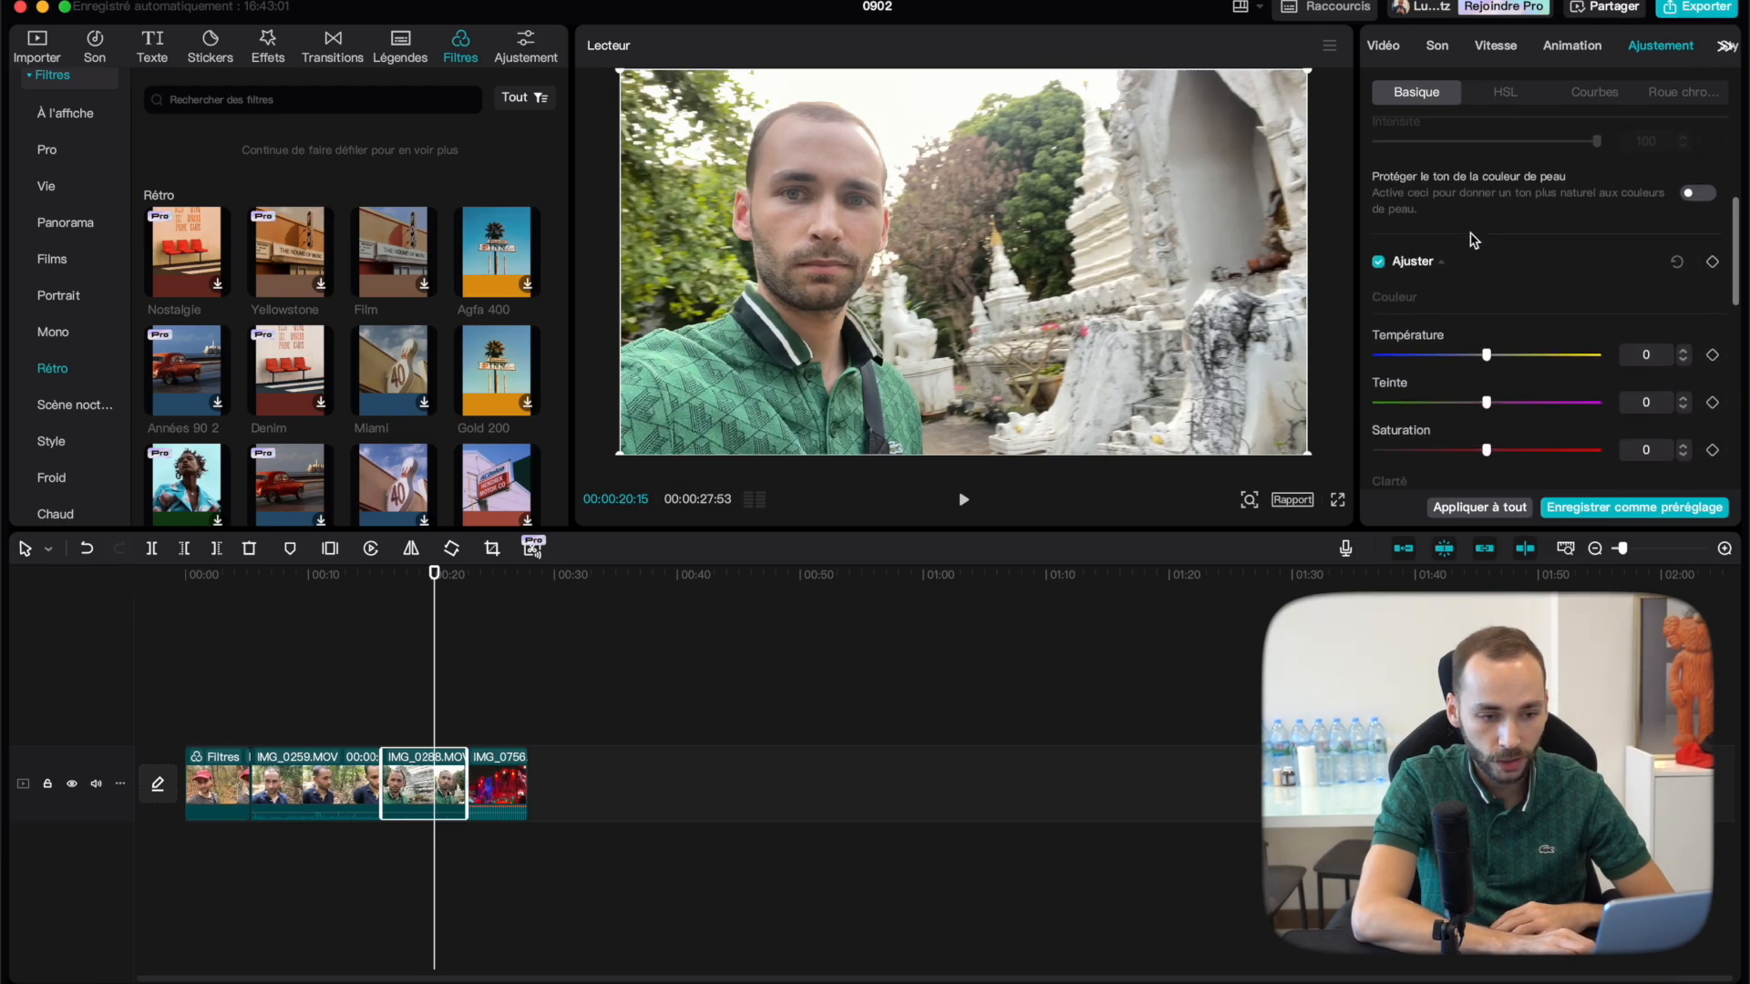
{"action": "scroll", "coordinate": [1470, 242], "scroll_direction": "down", "scroll_amount": 3}
{"action": "left_click_drag", "start_coordinate": [1487, 299], "coordinate": [1441, 299]}
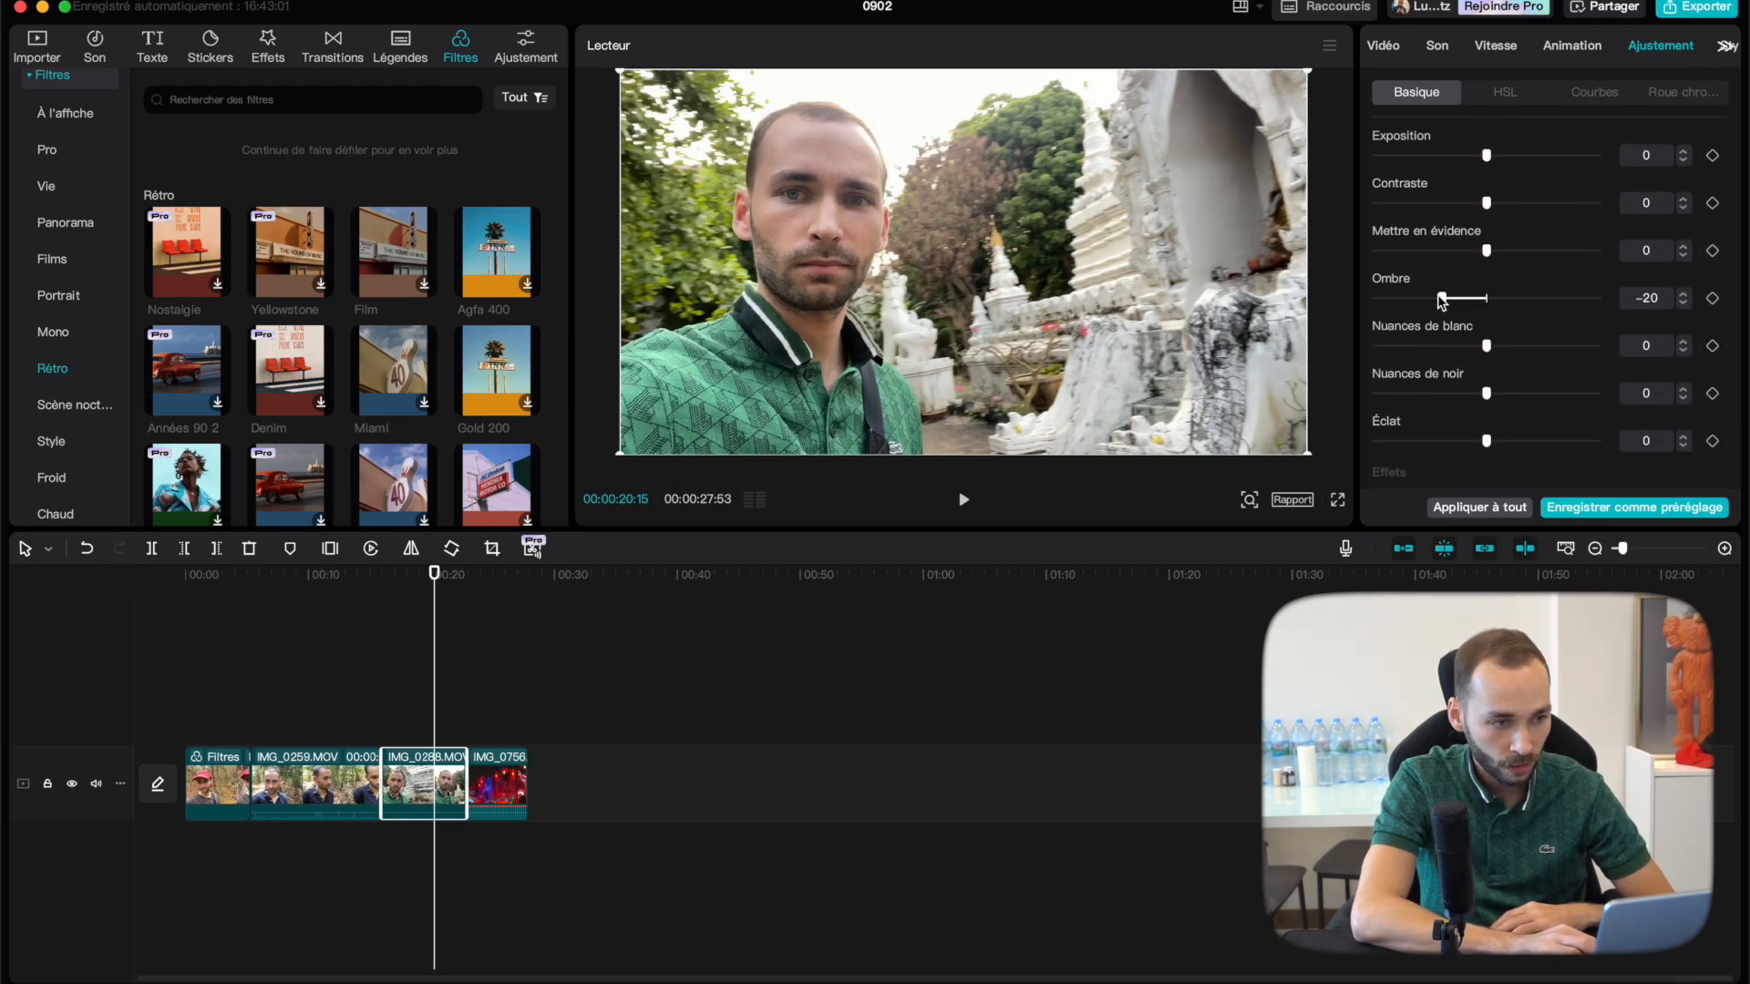
Try Nuances de blanc and Exposition changes on the third clip.
{"action": "scroll", "coordinate": [1485, 343], "scroll_direction": "down", "scroll_amount": 2}
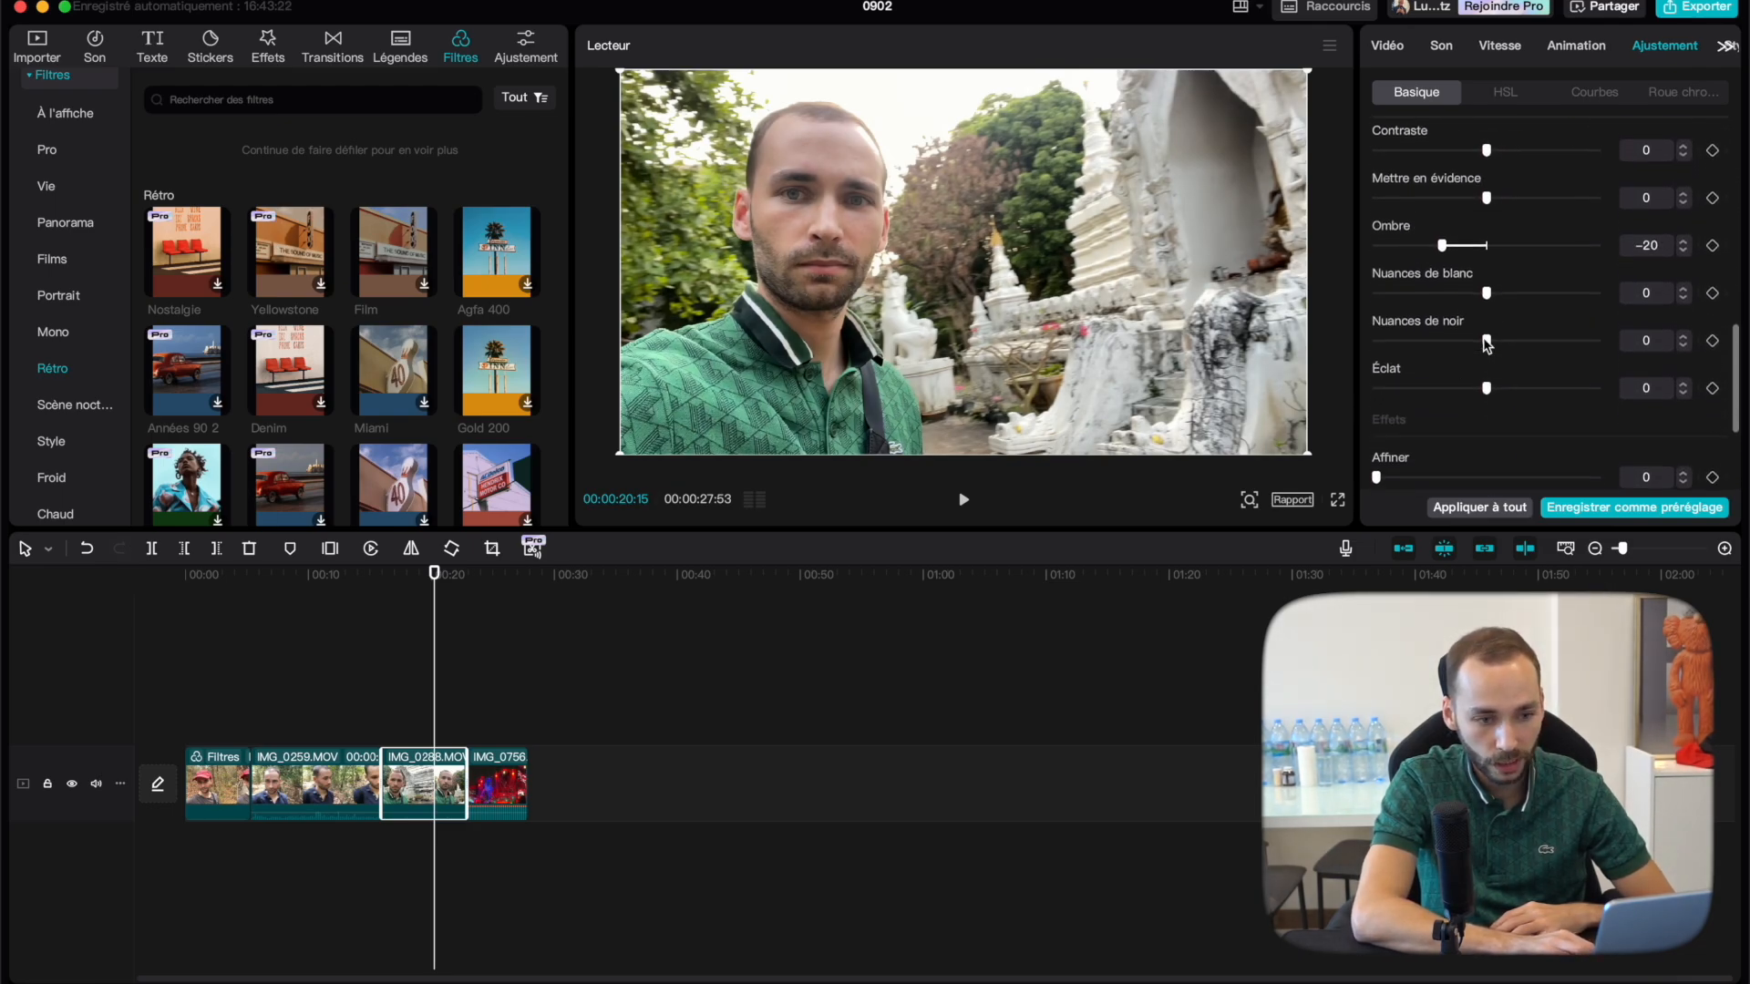
{"action": "mouse_move", "coordinate": [1487, 292]}
{"action": "left_mouse_down"}
{"action": "mouse_move", "coordinate": [1442, 291]}
{"action": "mouse_move", "coordinate": [1483, 292]}
{"action": "left_mouse_up"}
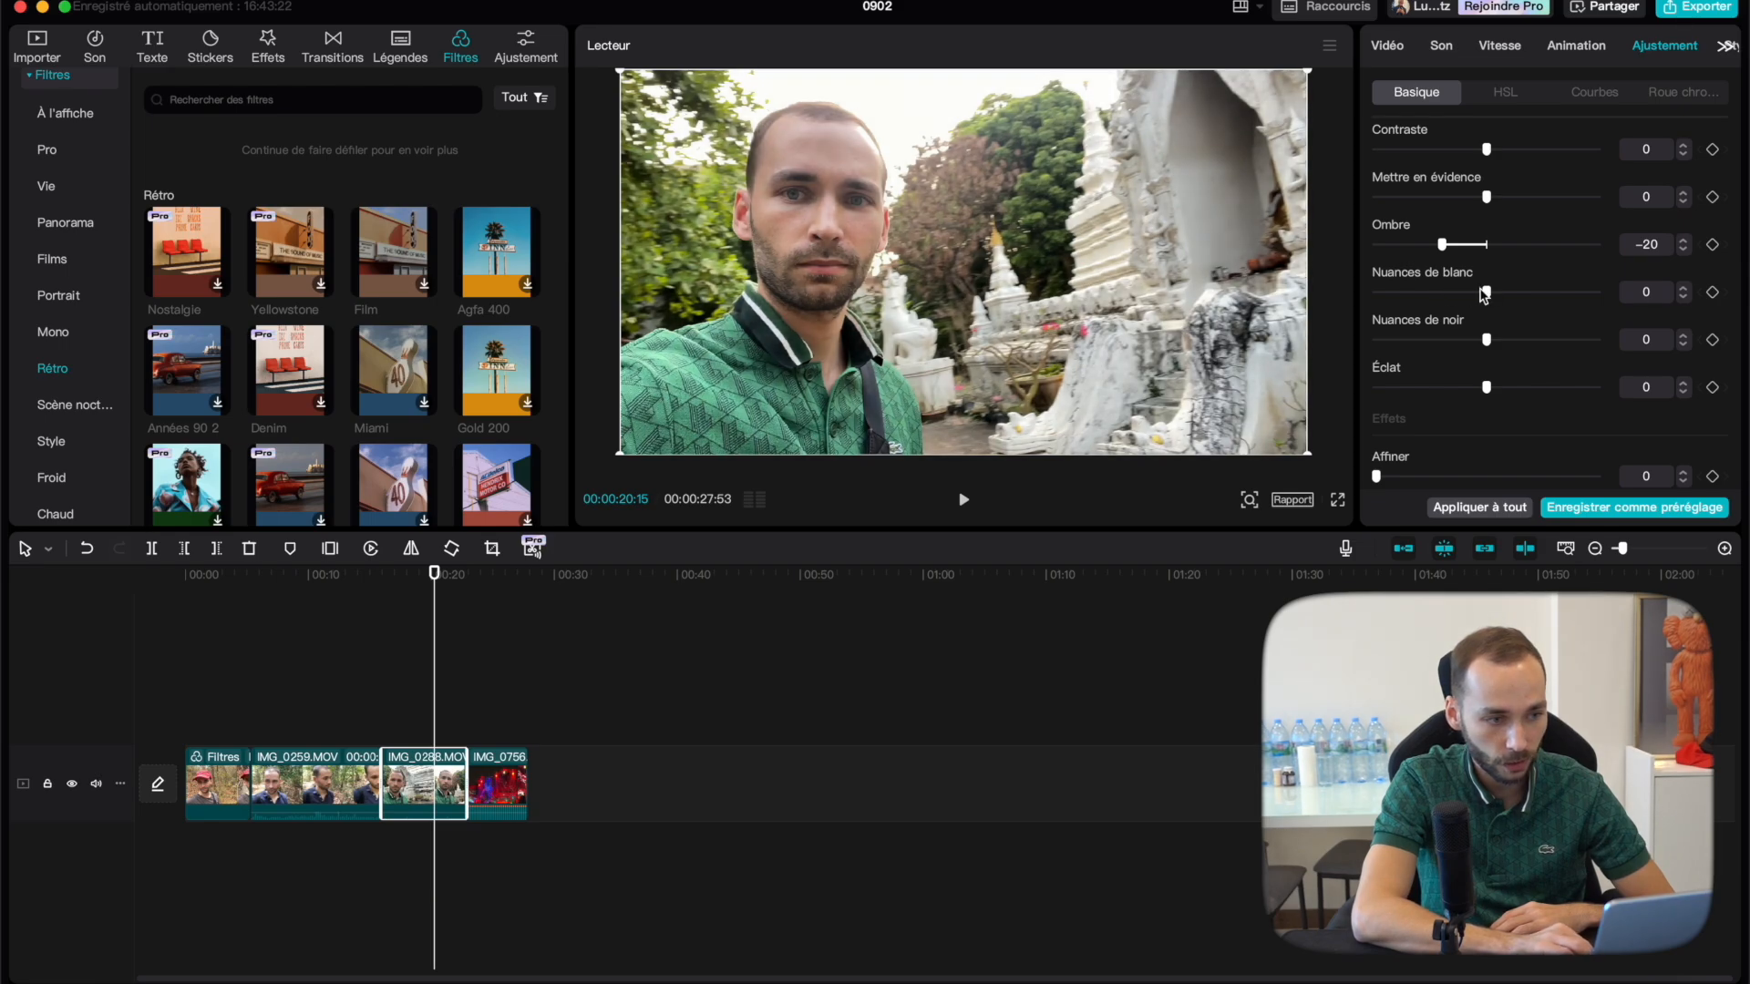
{"action": "scroll", "coordinate": [1480, 296], "scroll_direction": "up", "scroll_amount": 1}
{"action": "scroll", "coordinate": [1483, 298], "scroll_direction": "up", "scroll_amount": 2}
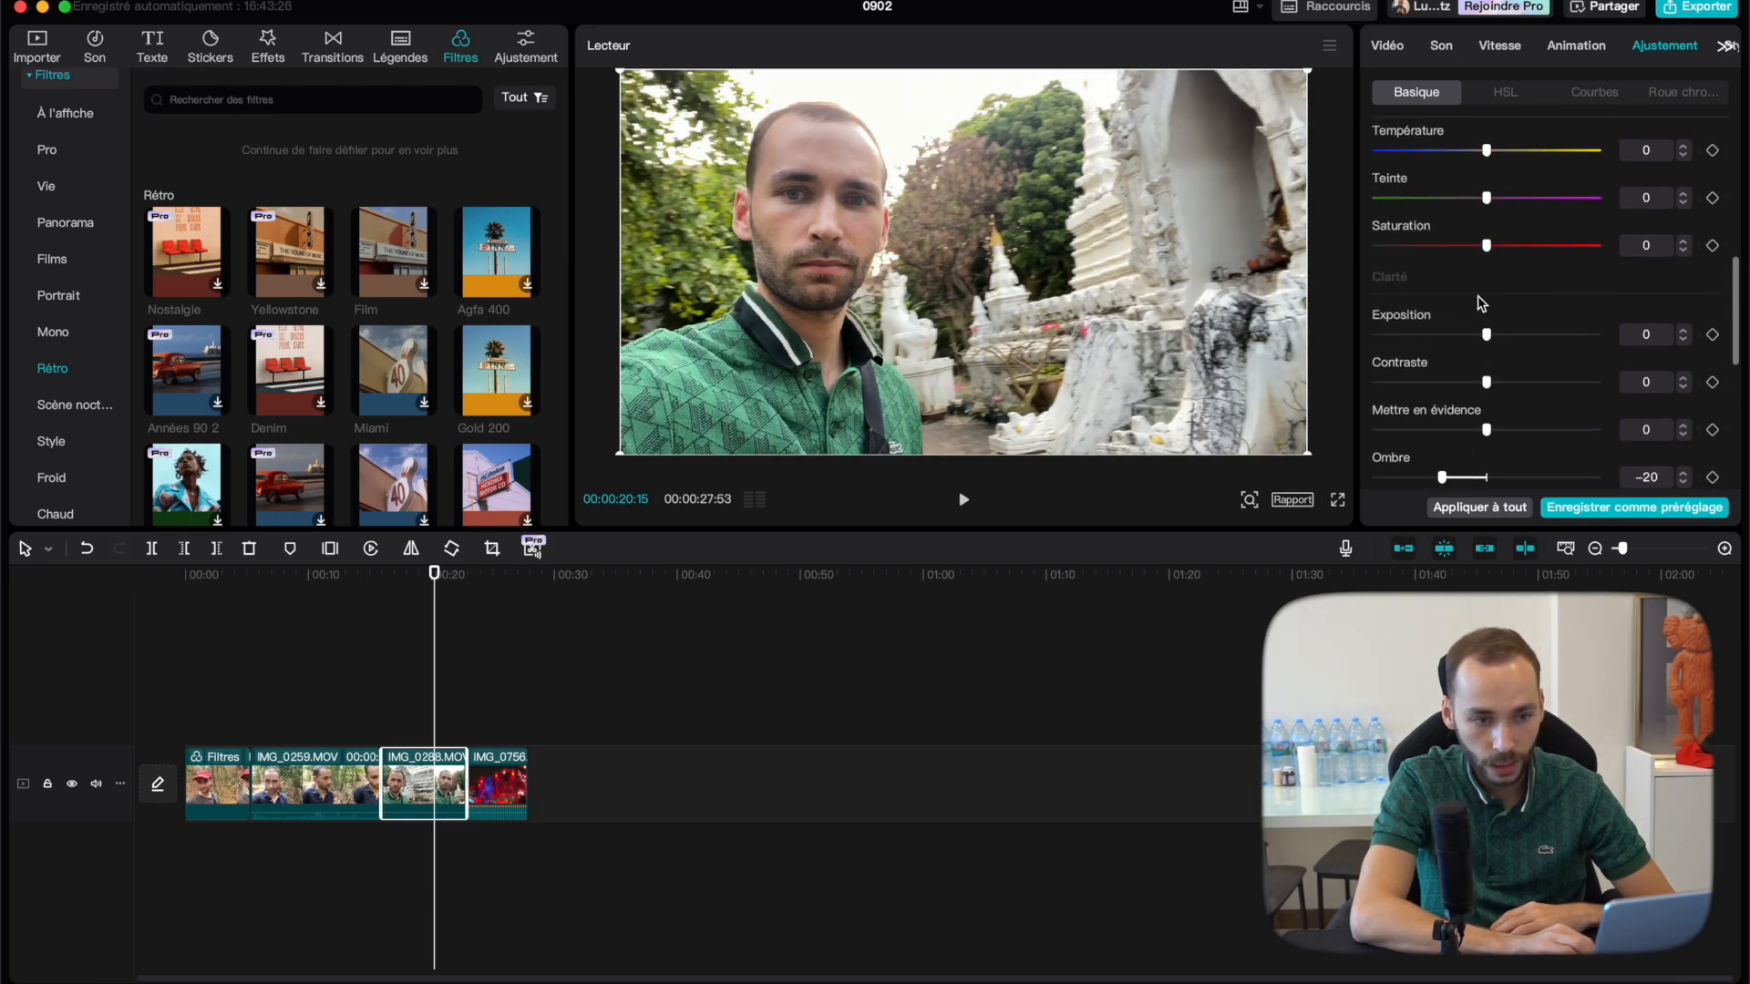
{"action": "mouse_move", "coordinate": [1487, 334]}
{"action": "left_mouse_down"}
{"action": "mouse_move", "coordinate": [1470, 335]}
{"action": "mouse_move", "coordinate": [1486, 336]}
{"action": "left_mouse_up"}
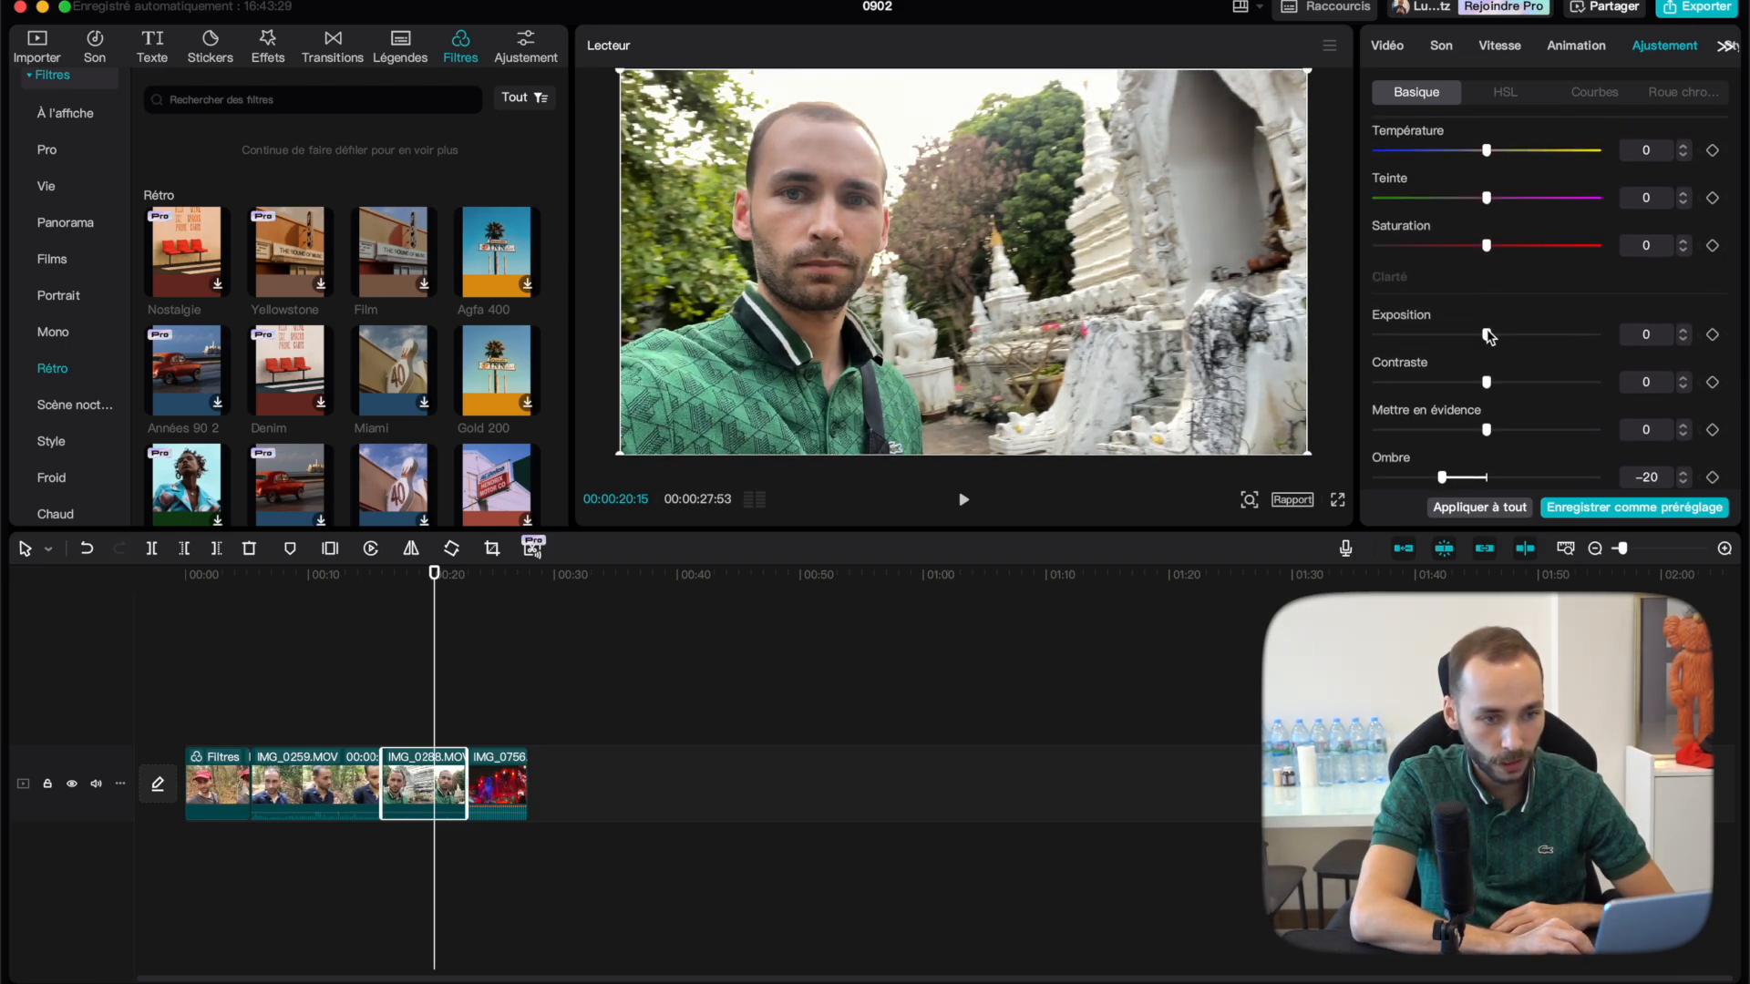
{"action": "scroll", "coordinate": [1486, 337], "scroll_direction": "up", "scroll_amount": 2}
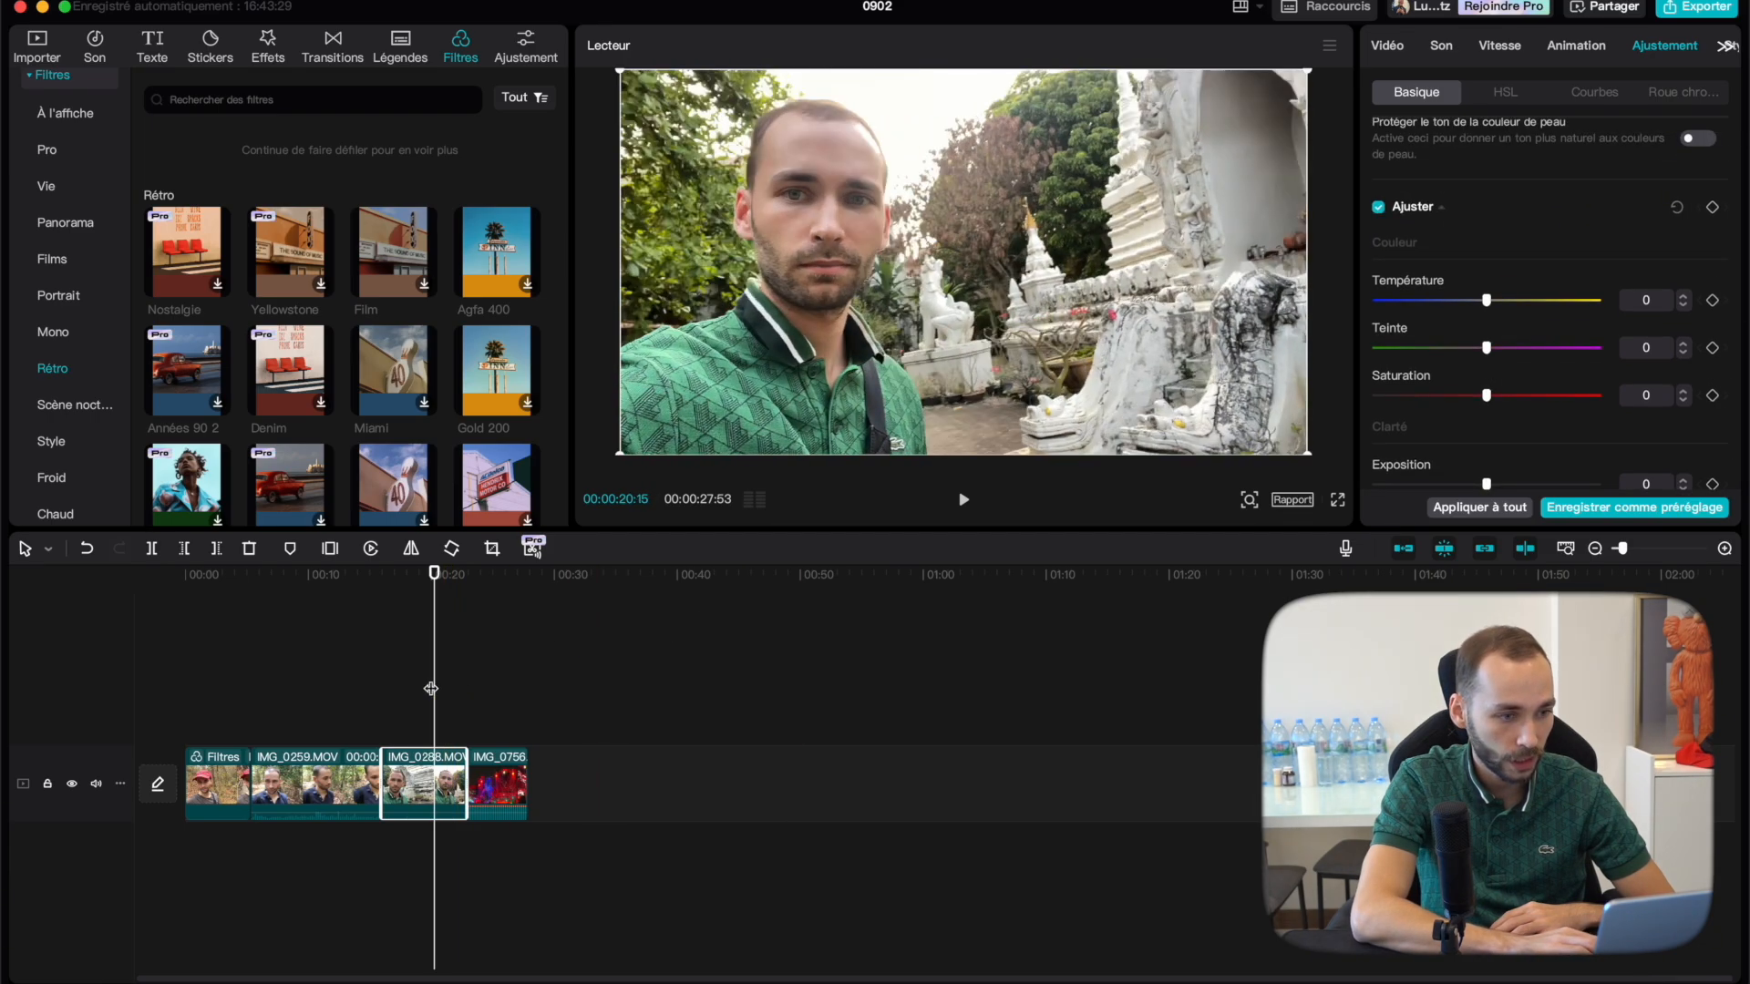
Adjust the last clip (IMG_0756) with Exposition 33, Contraste 3 and Ombre -15.
{"action": "left_click", "coordinate": [492, 684]}
{"action": "left_click", "coordinate": [494, 783]}
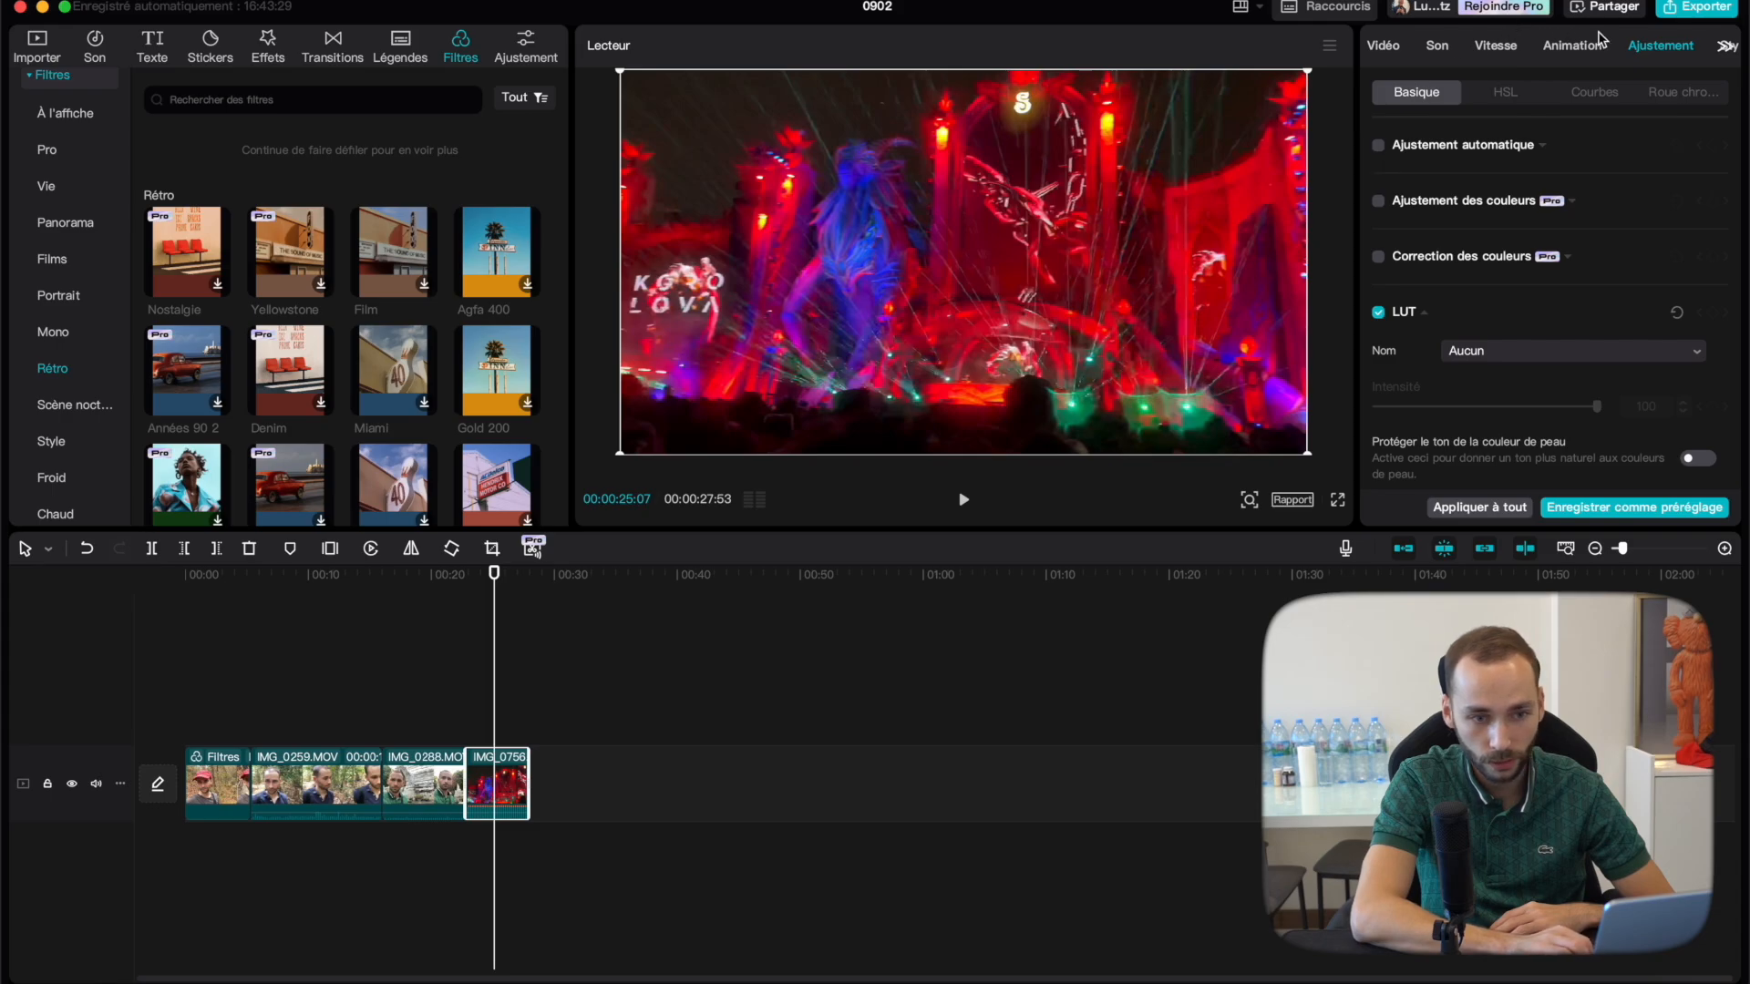
{"action": "scroll", "coordinate": [1497, 200], "scroll_direction": "down", "scroll_amount": 3}
{"action": "scroll", "coordinate": [1497, 200], "scroll_direction": "down", "scroll_amount": 5}
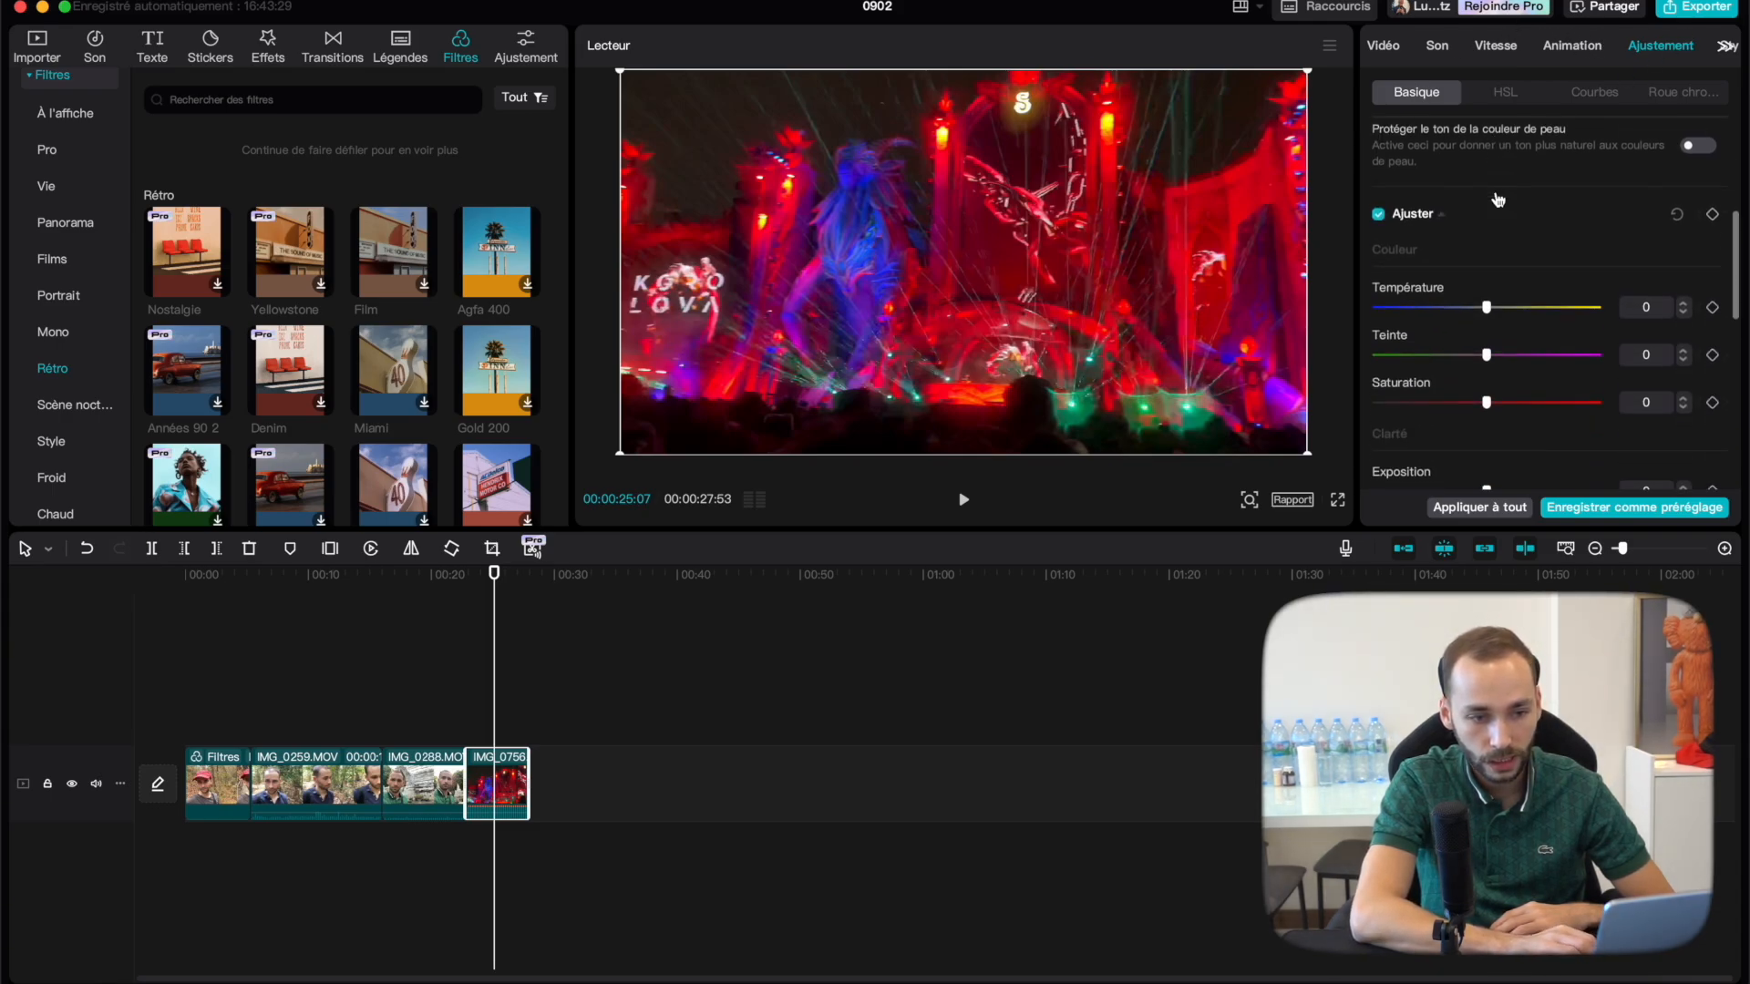
{"action": "left_click_drag", "start_coordinate": [1488, 238], "coordinate": [1560, 241]}
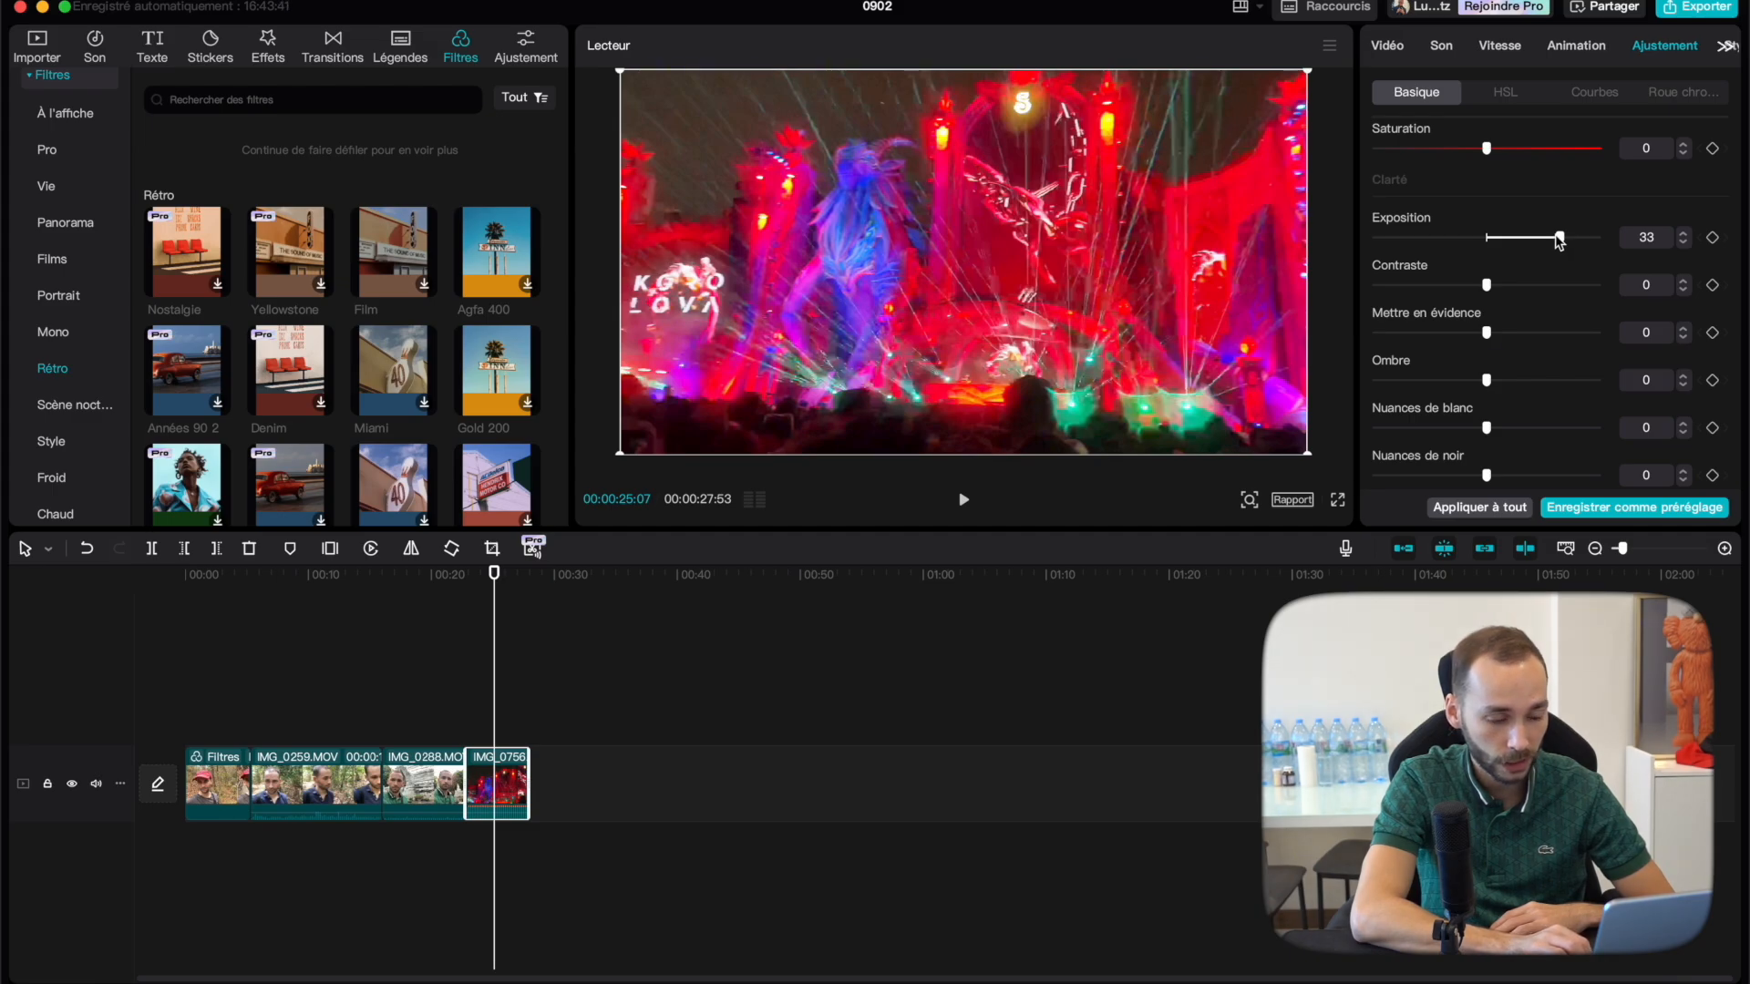
{"action": "mouse_move", "coordinate": [1486, 285]}
{"action": "left_mouse_down"}
{"action": "mouse_move", "coordinate": [1458, 285]}
{"action": "mouse_move", "coordinate": [1515, 285]}
{"action": "mouse_move", "coordinate": [1468, 285]}
{"action": "mouse_move", "coordinate": [1492, 285]}
{"action": "left_mouse_up"}
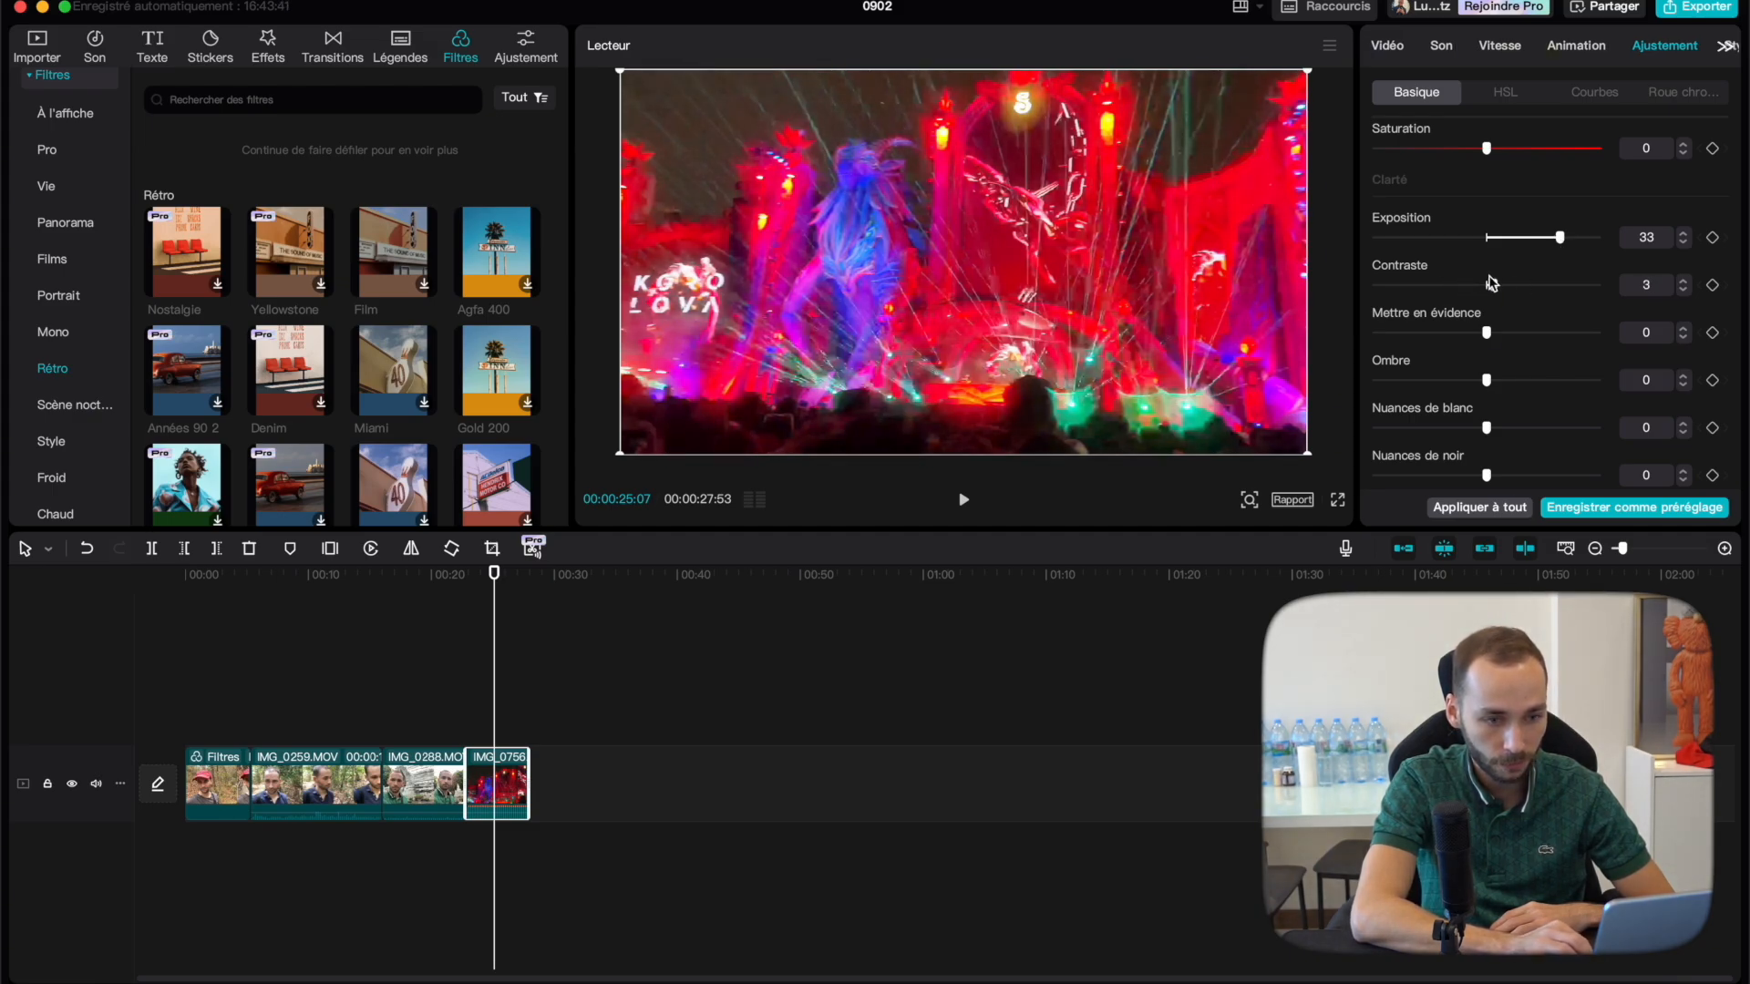
{"action": "mouse_move", "coordinate": [1486, 380]}
{"action": "left_mouse_down"}
{"action": "mouse_move", "coordinate": [1460, 380]}
{"action": "mouse_move", "coordinate": [1513, 380]}
{"action": "mouse_move", "coordinate": [1455, 379]}
{"action": "left_mouse_up"}
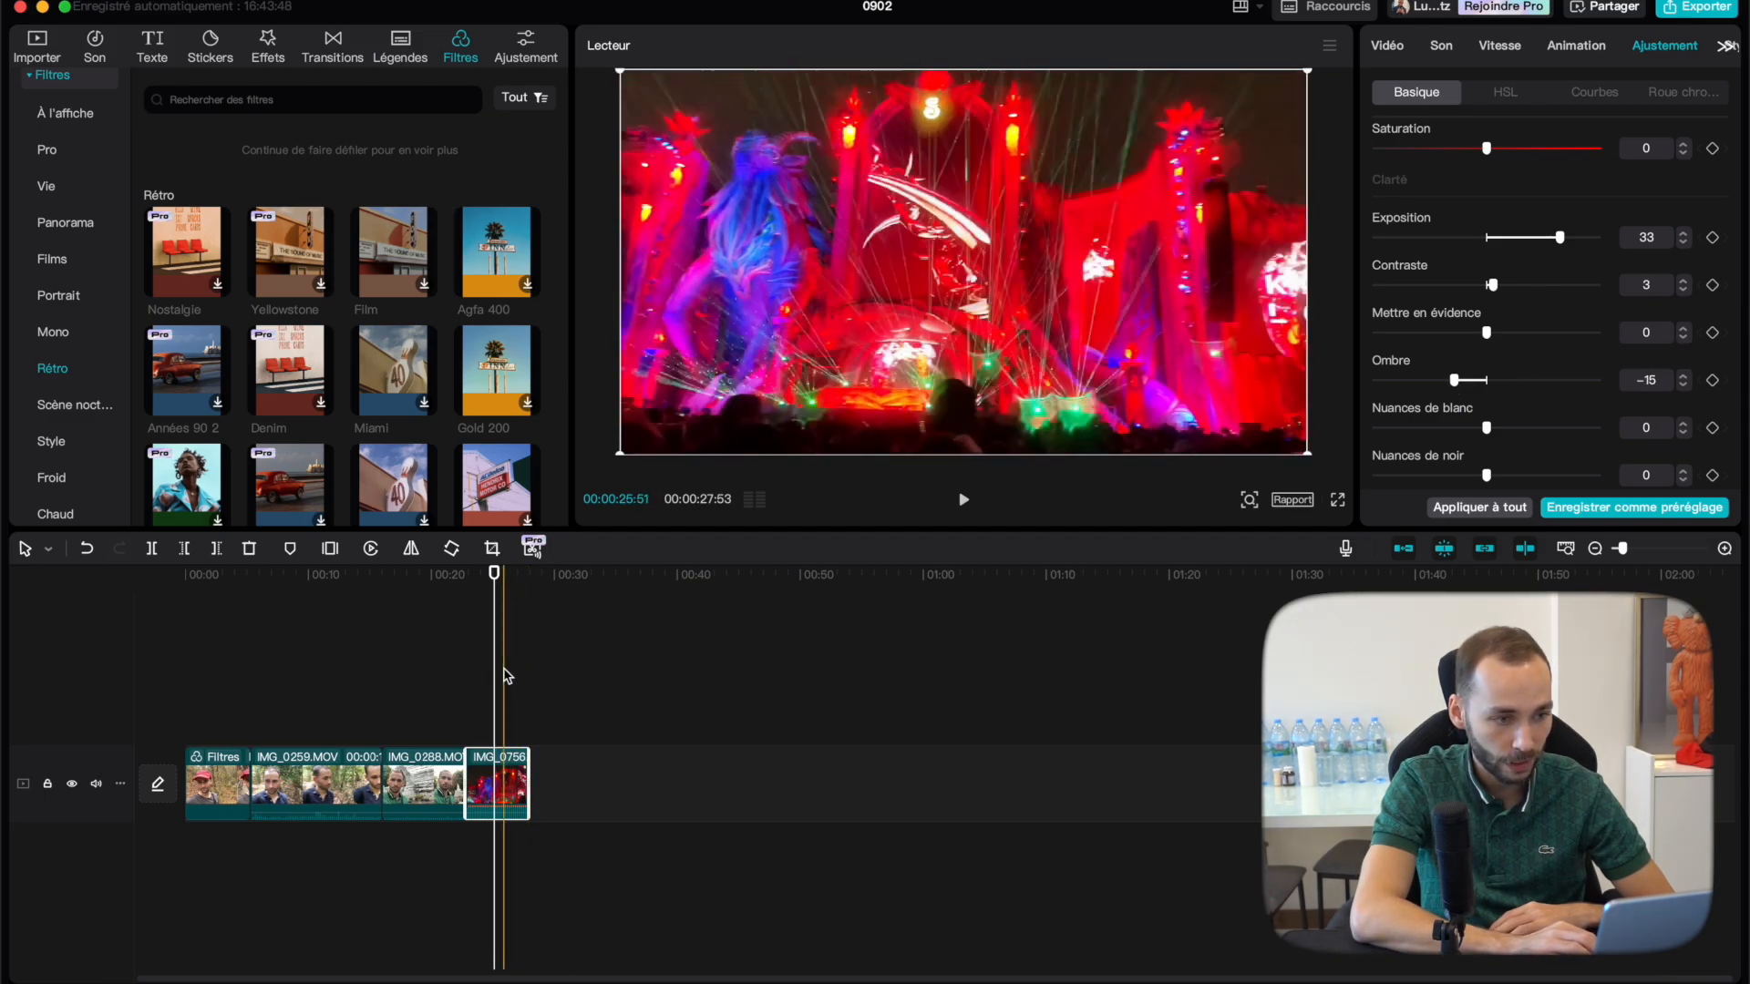